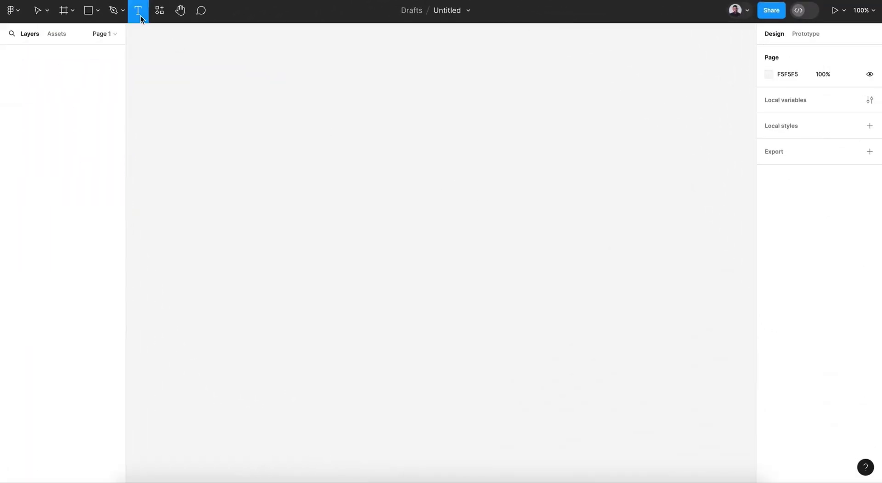
Step: Place the text BE on the canvas and zoom in on it
{"action": "left_click", "coordinate": [342, 184]}
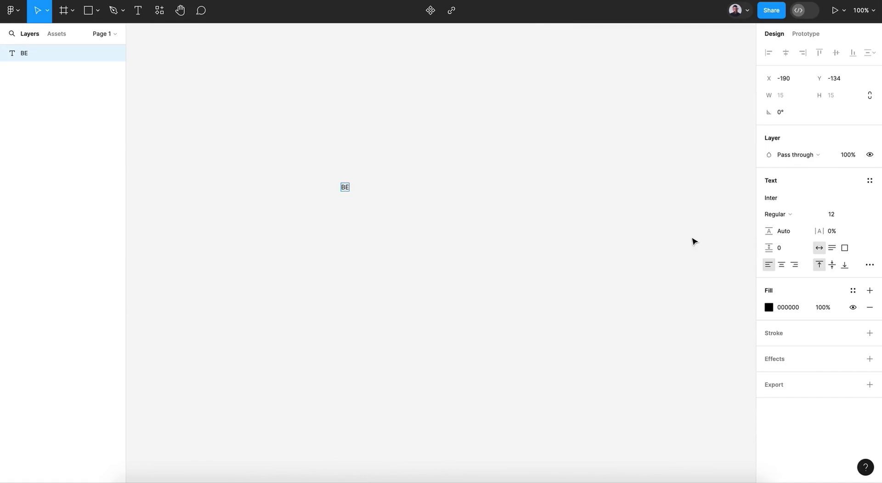
{"action": "key", "text": "Escape"}
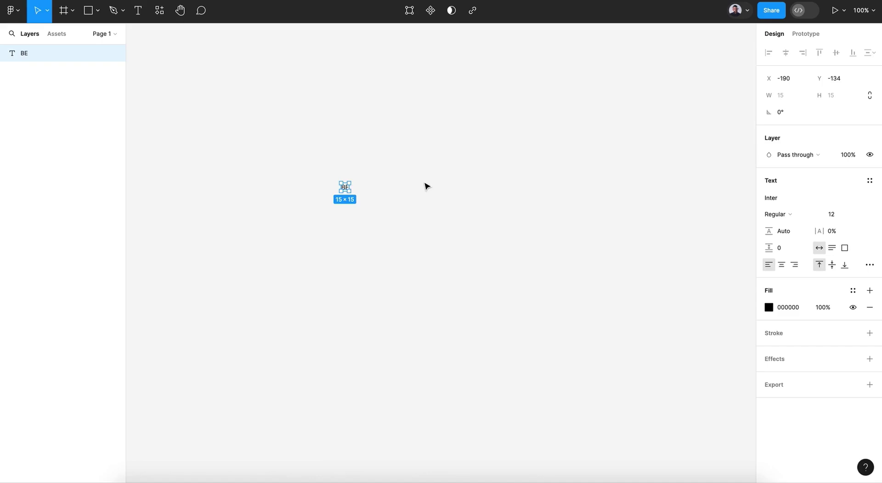
{"action": "key", "text": "shift+2"}
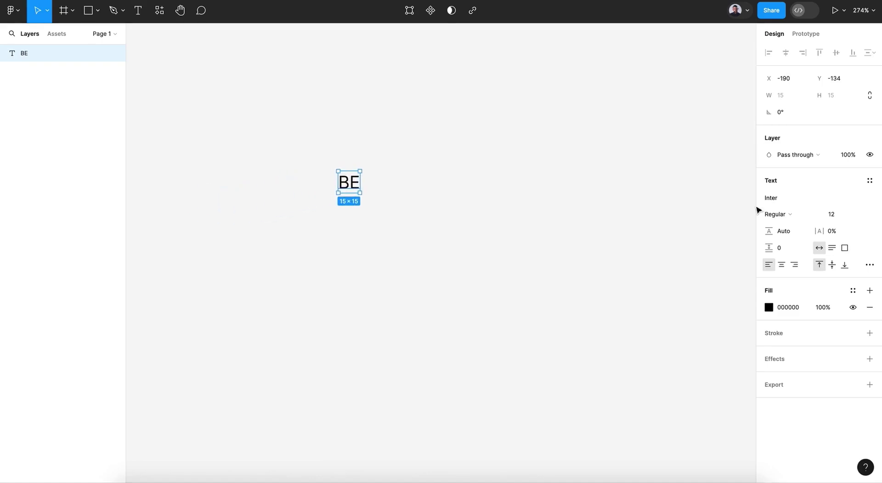
Step: Style the BE text in Montserrat Black at size 64
{"action": "left_click", "coordinate": [862, 217]}
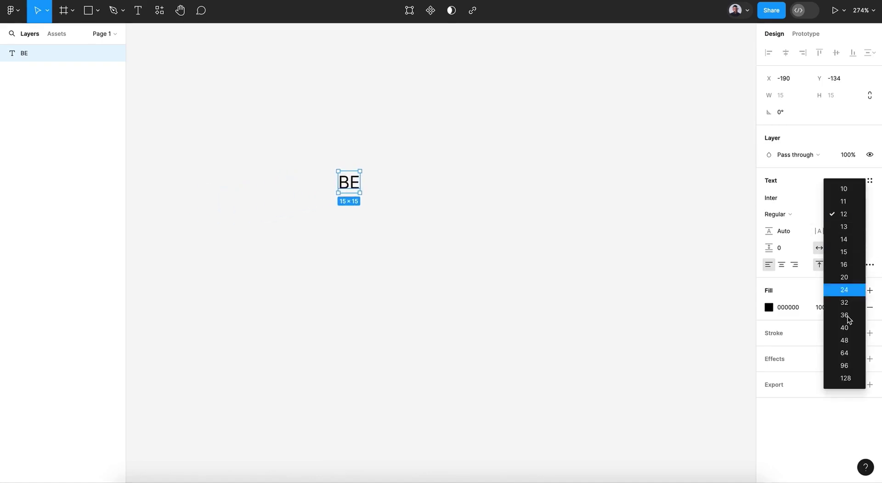
{"action": "left_click", "coordinate": [853, 357]}
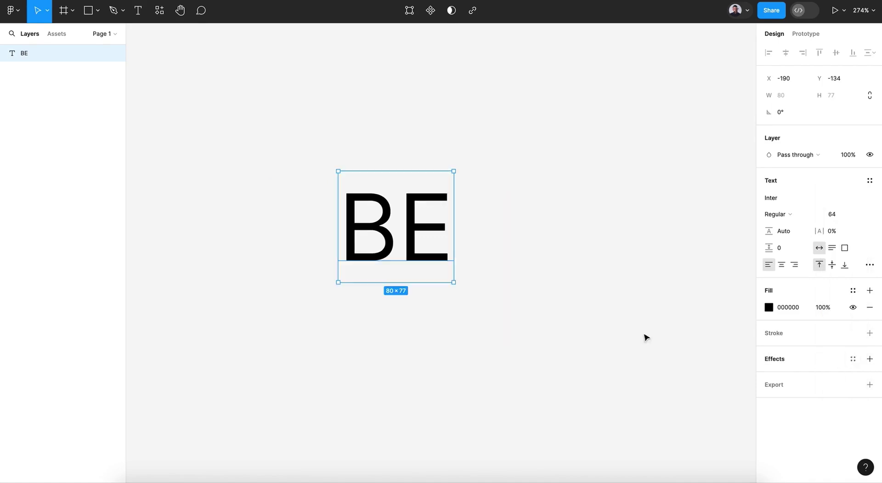
{"action": "left_click", "coordinate": [794, 215]}
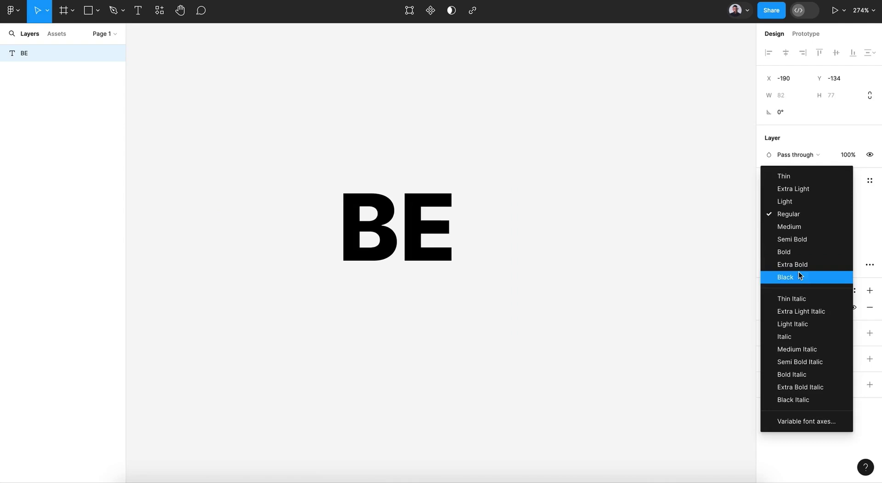
{"action": "left_click", "coordinate": [798, 274]}
{"action": "left_click", "coordinate": [794, 201]}
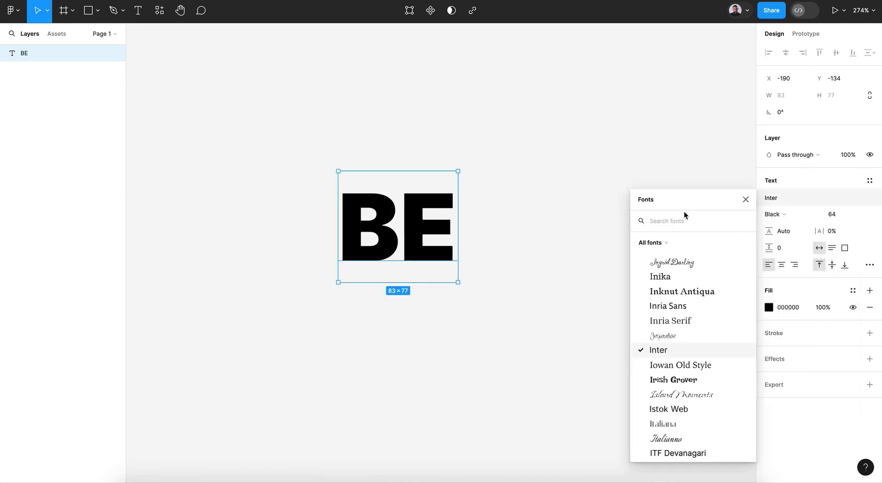
{"action": "type", "text": "mon"}
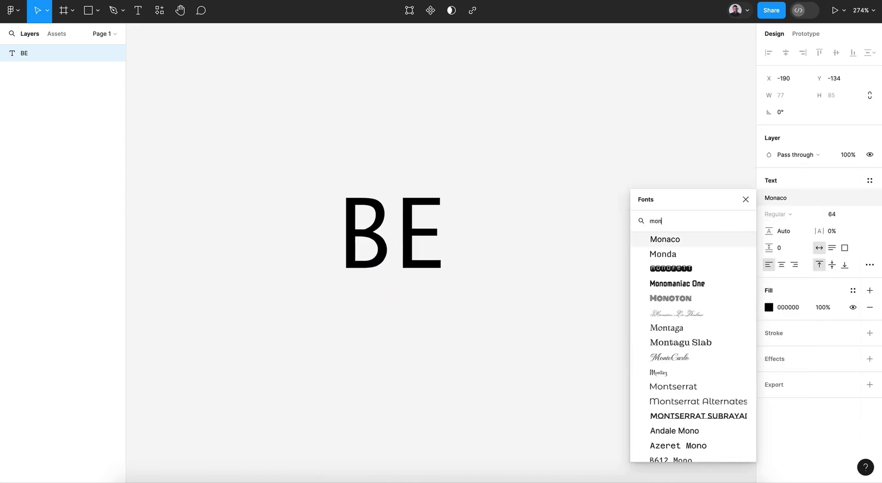
{"action": "type", "text": "tse"}
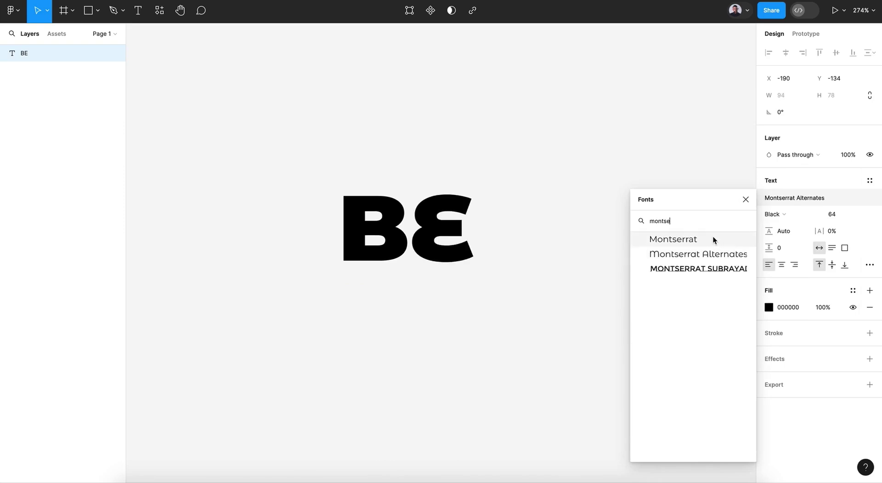
{"action": "left_click", "coordinate": [713, 238]}
Step: Replace the capital E with a lowercase e so the text reads 'Be'
{"action": "left_click", "coordinate": [429, 231]}
{"action": "double_click", "coordinate": [430, 232]}
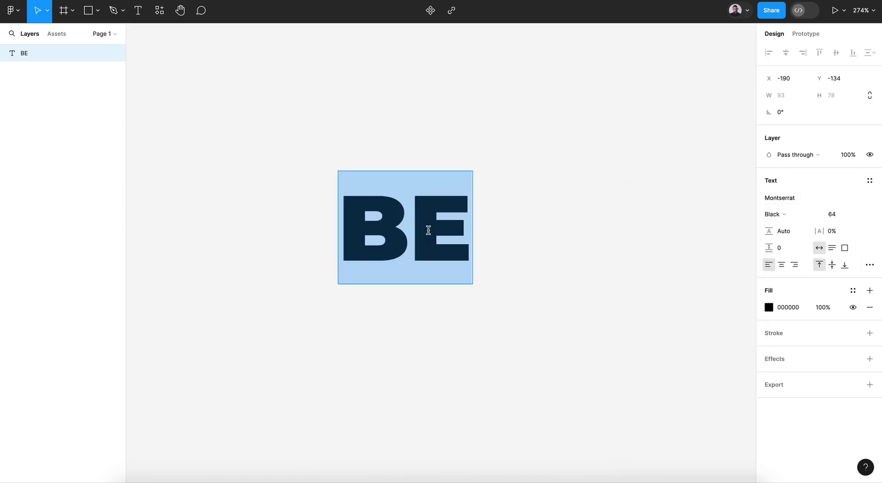
{"action": "left_click_drag", "start_coordinate": [416, 225], "coordinate": [489, 237]}
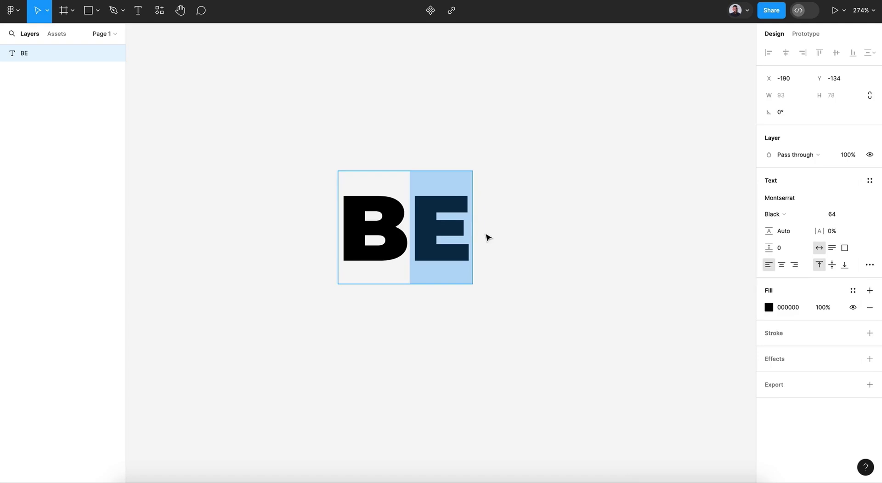
{"action": "key", "text": "Right"}
{"action": "key", "text": "BackSpace"}
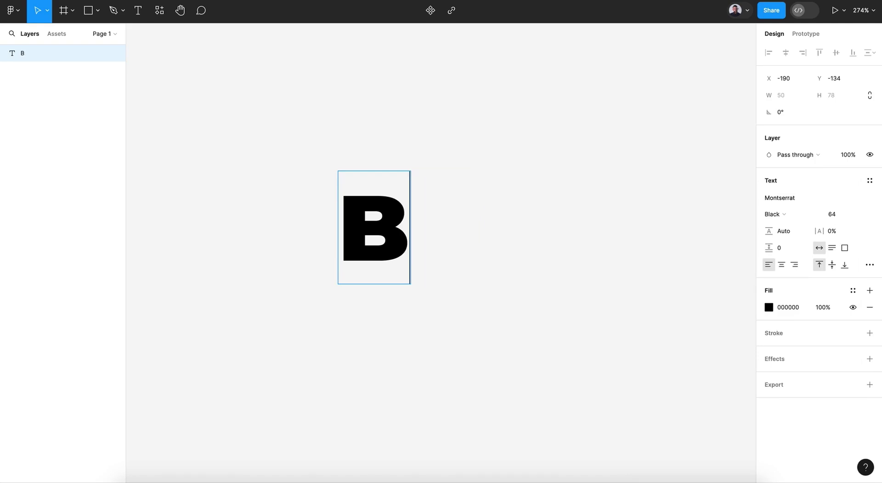
{"action": "type", "text": "e"}
{"action": "key", "text": "Escape"}
{"action": "scroll", "coordinate": [536, 280], "scroll_direction": "down", "scroll_amount": 2}
{"action": "scroll", "coordinate": [536, 280], "scroll_direction": "down", "scroll_amount": 4}
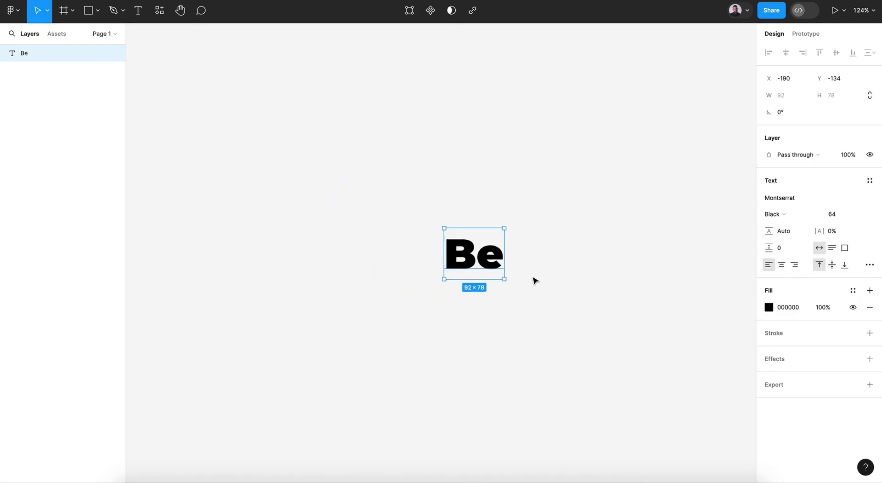
Step: Copy Be to its right and retype the copy as 'Healthy'
{"action": "left_click", "coordinate": [536, 280]}
{"action": "scroll", "coordinate": [330, 248], "scroll_direction": "left", "scroll_amount": 3}
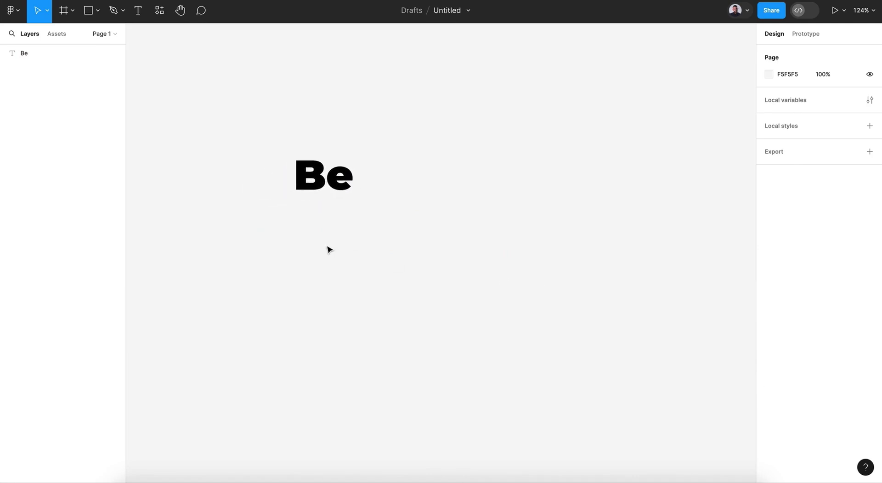
{"action": "left_click", "coordinate": [304, 171]}
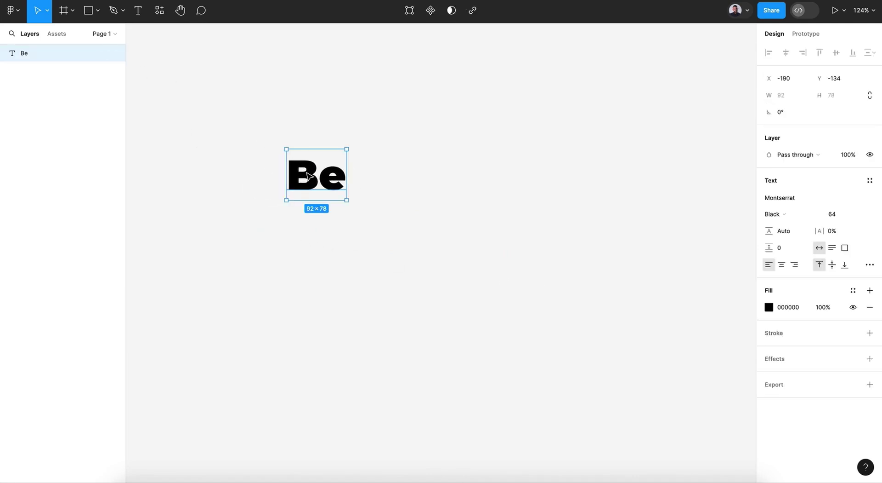
{"action": "left_click_drag", "start_coordinate": [308, 176], "coordinate": [394, 181]}
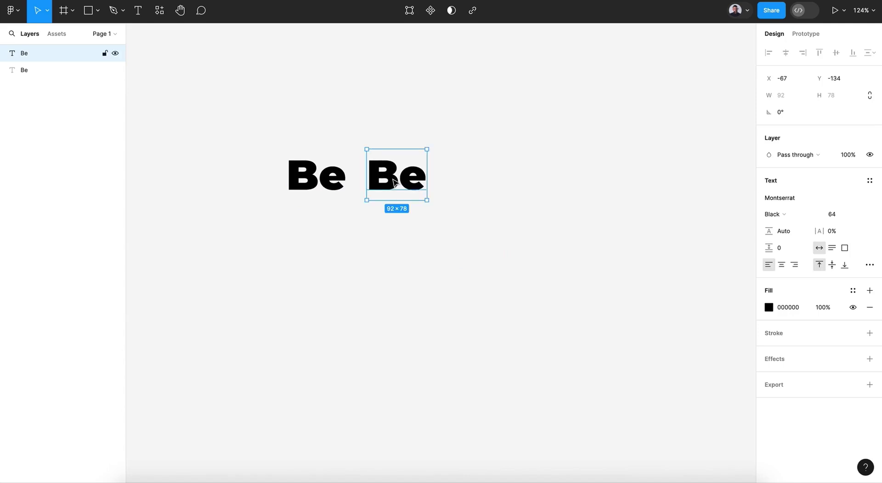
{"action": "double_click", "coordinate": [393, 180]}
{"action": "type", "text": "Healthy"}
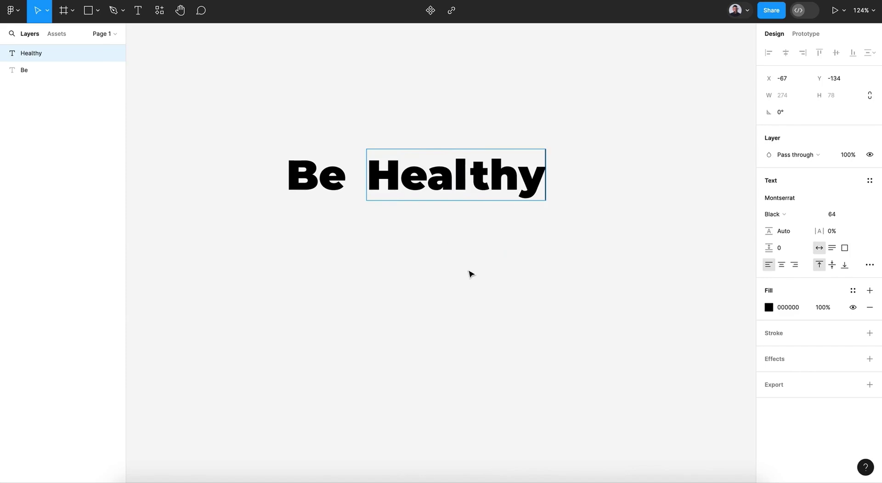
{"action": "key", "text": "Escape"}
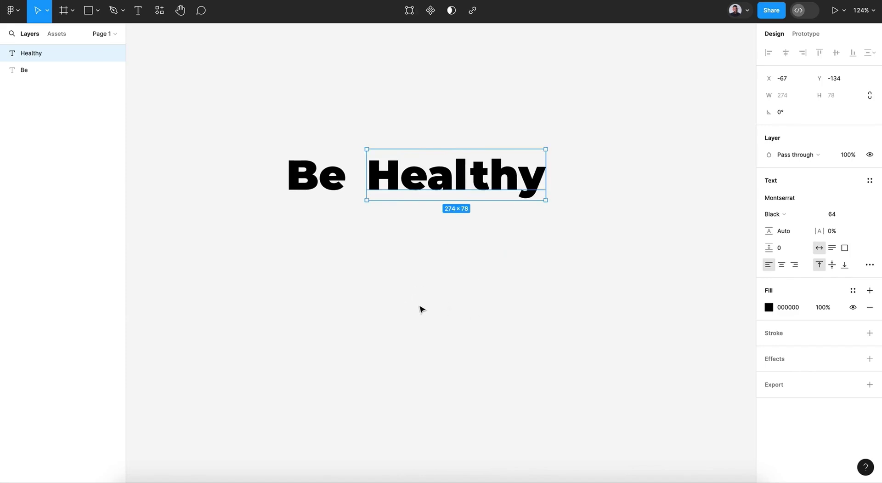
Step: Fill the Healthy text with cyan 01C2FF
{"action": "left_click", "coordinate": [770, 307]}
{"action": "left_click_drag", "start_coordinate": [675, 351], "coordinate": [706, 355]}
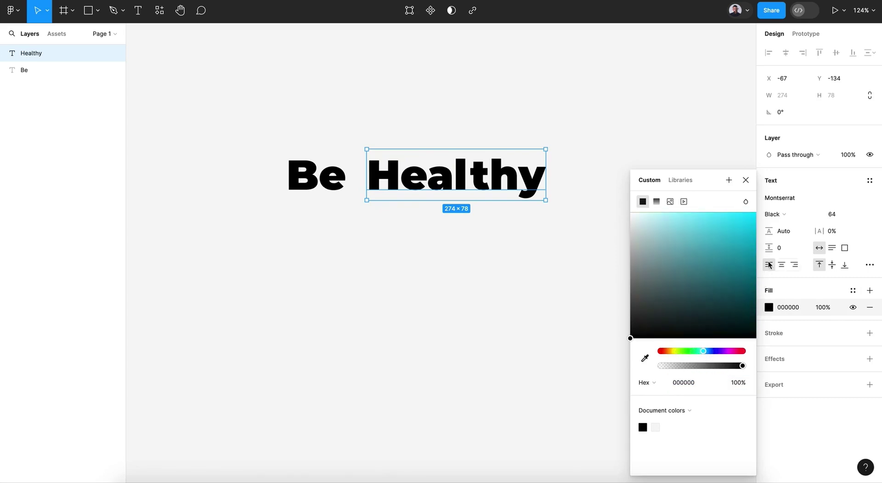
{"action": "left_click_drag", "start_coordinate": [756, 252], "coordinate": [757, 213]}
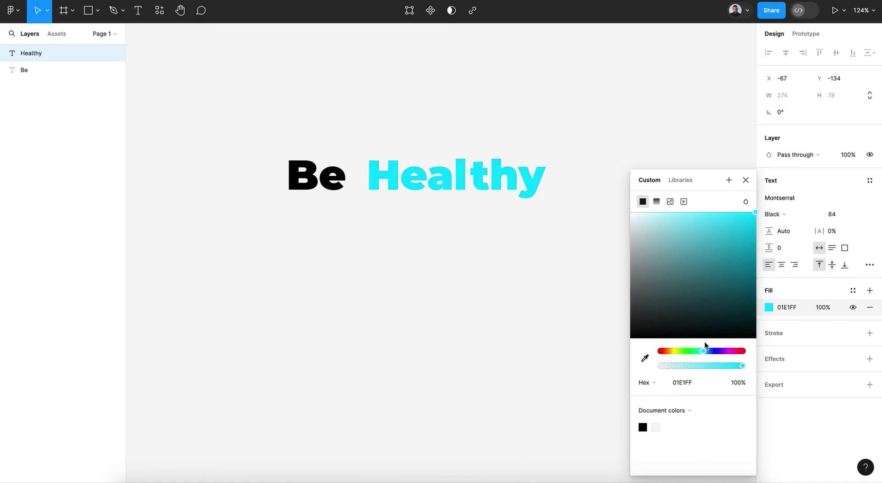
{"action": "left_click_drag", "start_coordinate": [704, 350], "coordinate": [706, 352]}
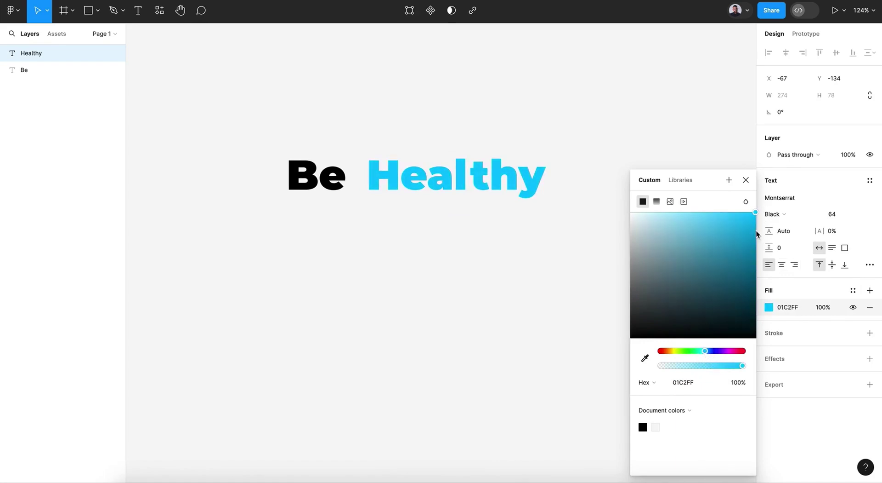
{"action": "left_click", "coordinate": [746, 179]}
{"action": "left_click", "coordinate": [494, 222]}
{"action": "scroll", "coordinate": [495, 223], "scroll_direction": "down", "scroll_amount": 2}
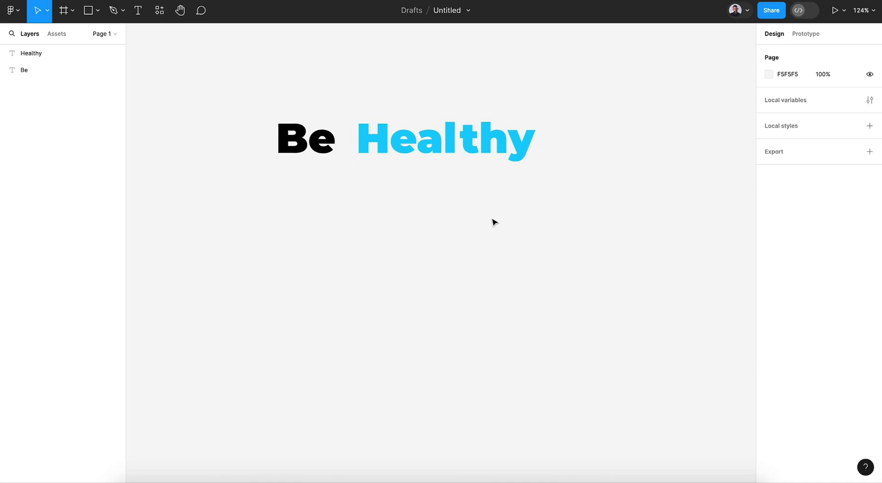
Step: Duplicate Healthy three times, stacking the copies below the original
{"action": "left_click", "coordinate": [448, 129]}
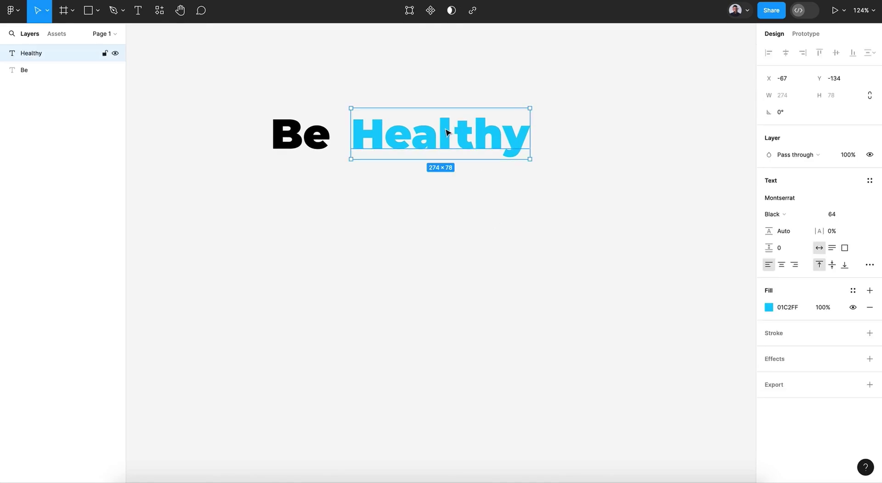
{"action": "key", "text": "ctrl+d"}
{"action": "mouse_move", "coordinate": [446, 131]}
{"action": "left_mouse_down"}
{"action": "mouse_move", "coordinate": [448, 325]}
{"action": "mouse_move", "coordinate": [448, 316]}
{"action": "left_mouse_up"}
{"action": "key", "text": "ctrl+d"}
{"action": "key", "text": "ctrl+d"}
Step: Colour the three lower Healthy copies light grey D4D4D4
{"action": "left_click", "coordinate": [461, 258], "text": "shift"}
{"action": "left_click", "coordinate": [464, 215], "text": "shift"}
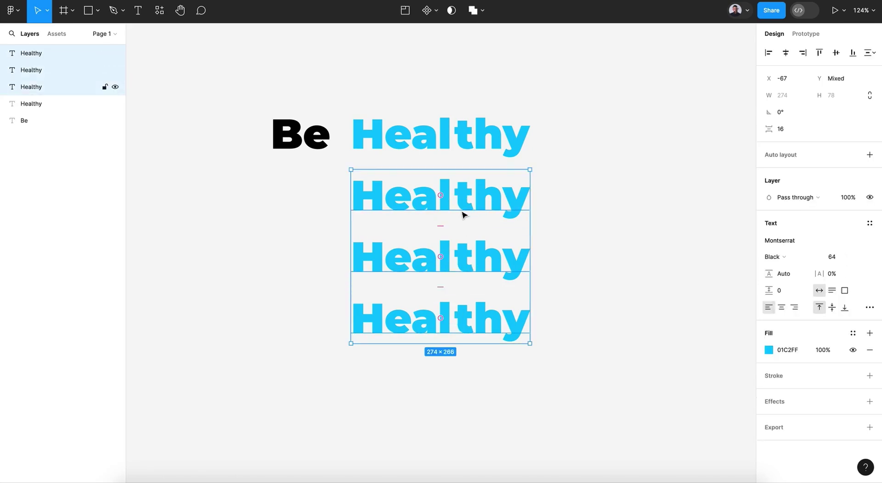
{"action": "left_click", "coordinate": [770, 349]}
{"action": "left_click_drag", "start_coordinate": [692, 302], "coordinate": [614, 233]}
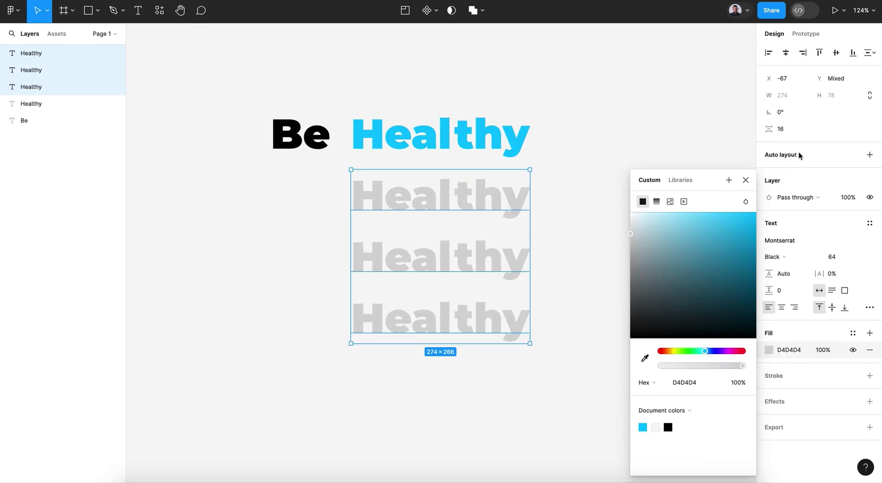
Step: Retype the three grey copies as 'Wealthy', 'Grateful' and 'Helpful'
{"action": "left_click", "coordinate": [746, 180]}
{"action": "double_click", "coordinate": [411, 192]}
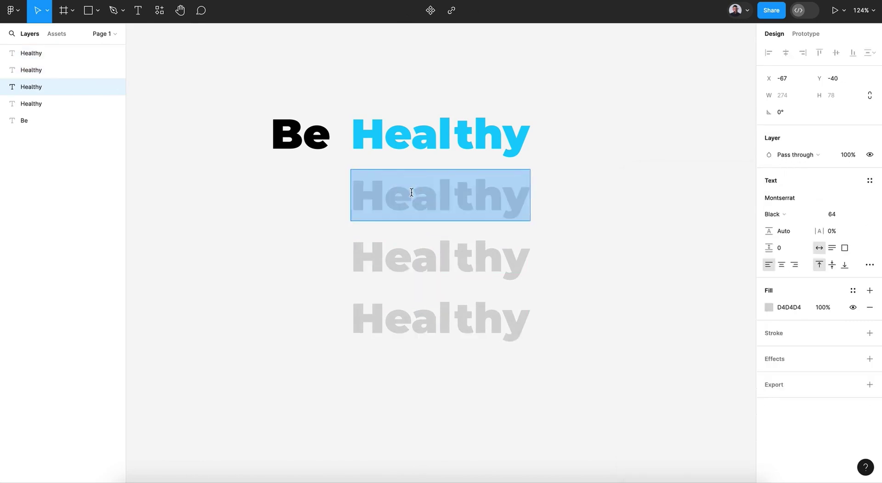
{"action": "type", "text": "We"}
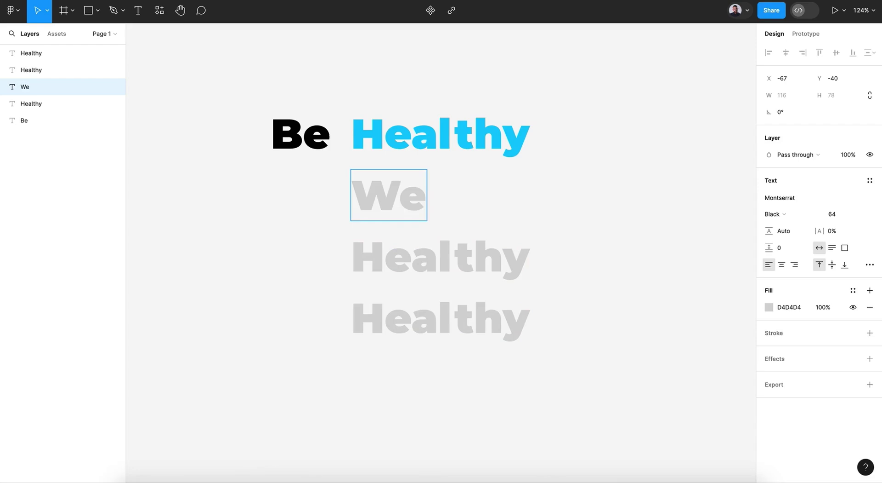
{"action": "type", "text": "althy"}
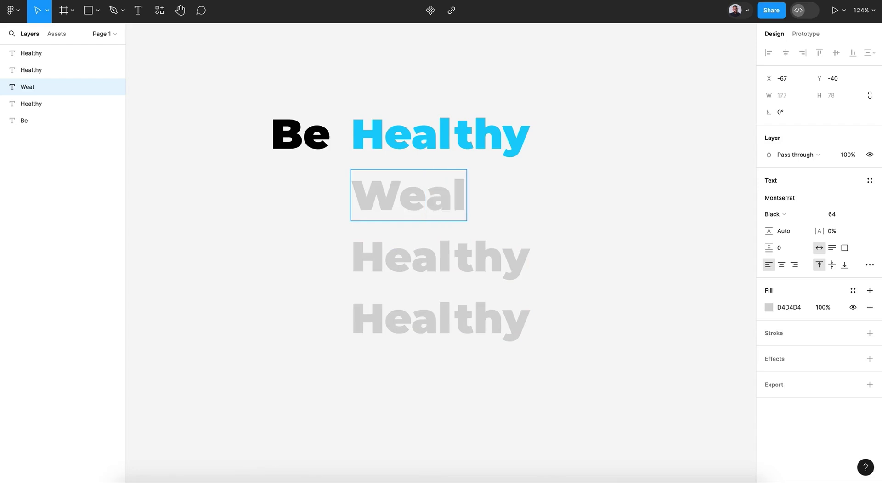
{"action": "left_click", "coordinate": [490, 279]}
{"action": "double_click", "coordinate": [481, 264]}
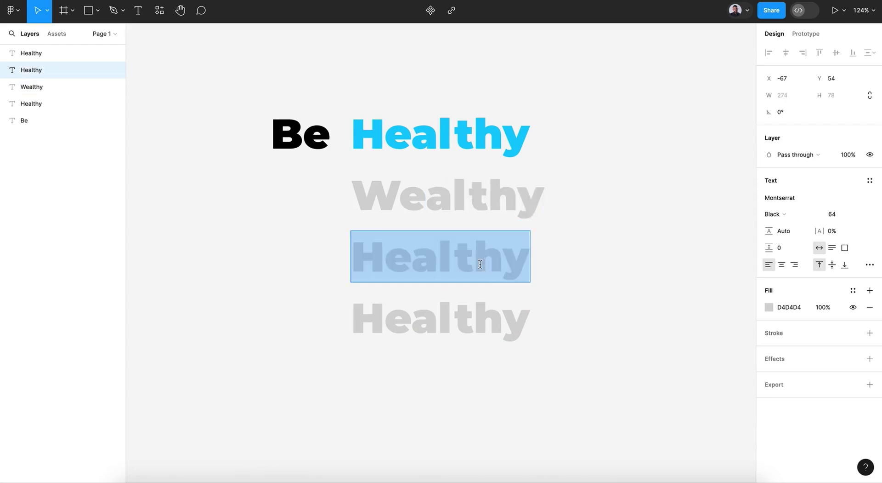
{"action": "type", "text": "G"}
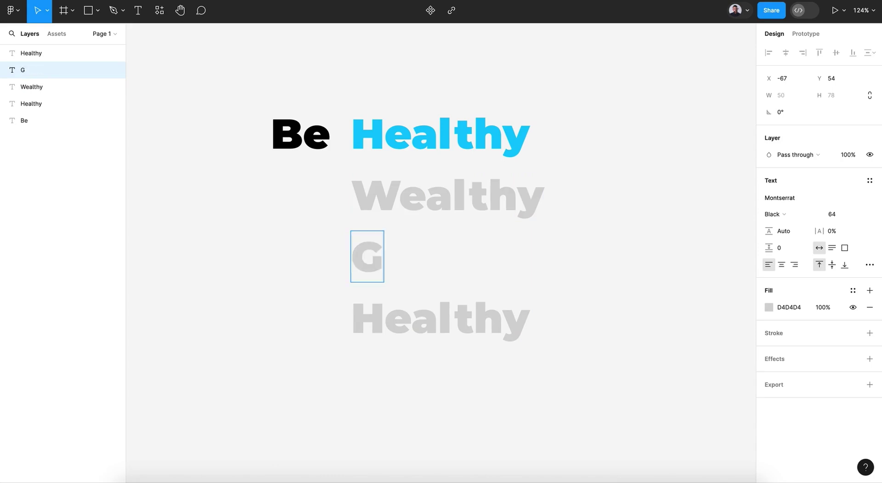
{"action": "type", "text": "rateful"}
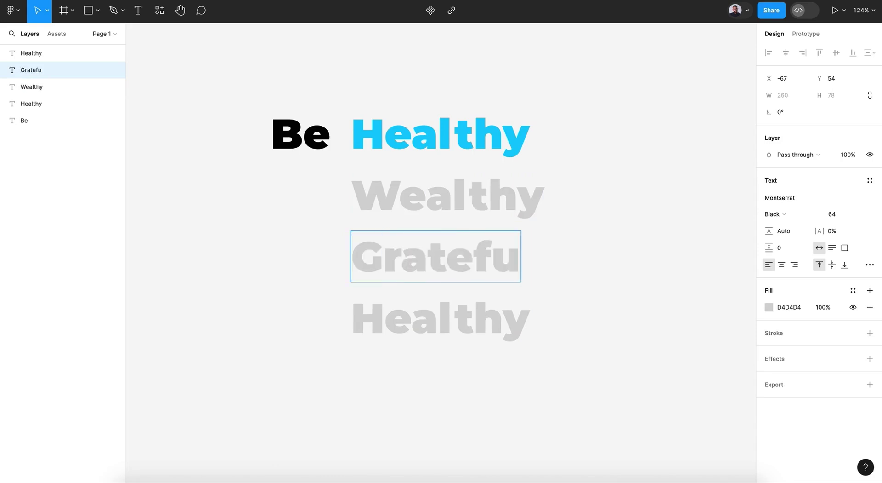
{"action": "left_click", "coordinate": [479, 325]}
{"action": "double_click", "coordinate": [480, 324]}
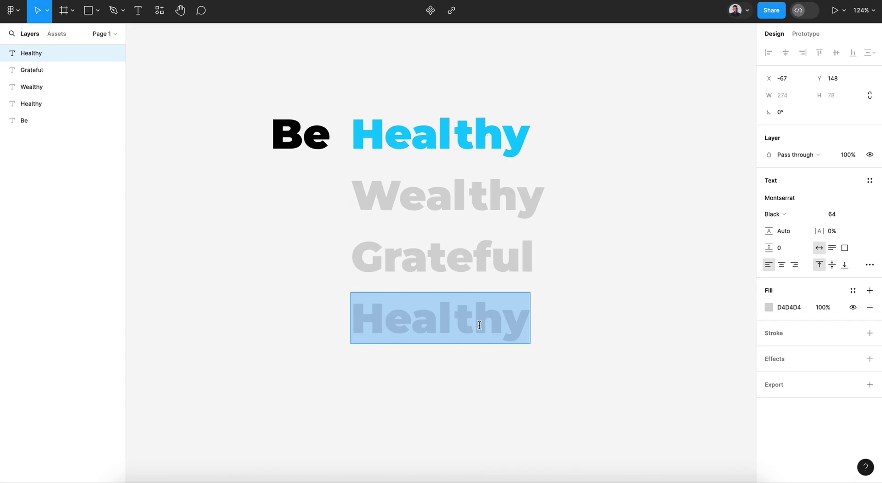
{"action": "type", "text": "Help"}
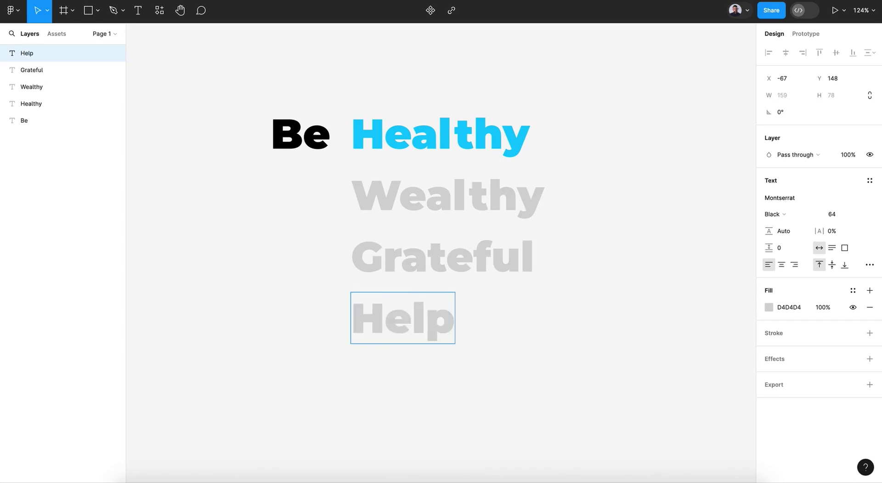
{"action": "type", "text": "ful"}
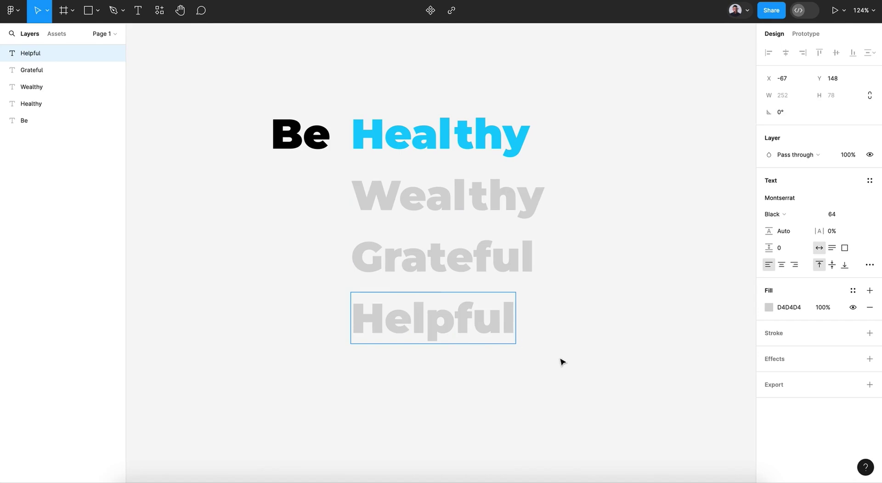
Step: Select Be, Healthy, Wealthy, Grateful and Helpful together and create a component from them
{"action": "key", "text": "Escape"}
{"action": "key", "text": "Escape"}
{"action": "scroll", "coordinate": [562, 361], "scroll_direction": "down", "scroll_amount": 5}
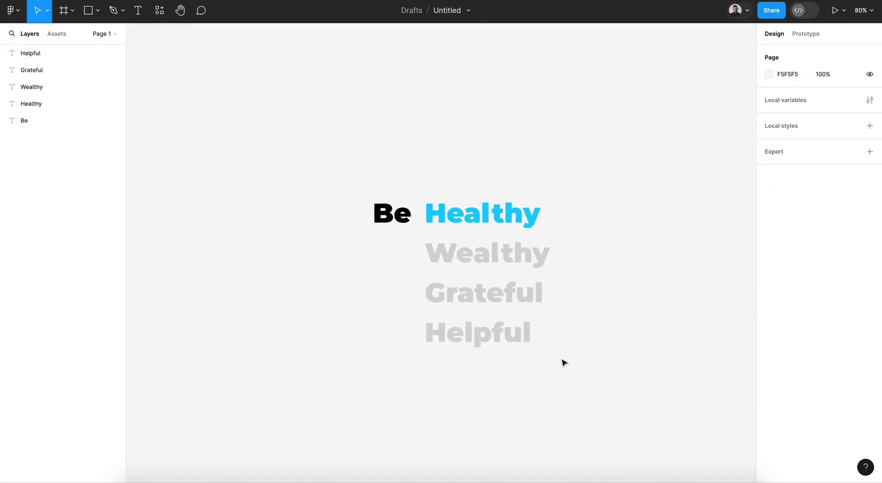
{"action": "scroll", "coordinate": [564, 361], "scroll_direction": "down", "scroll_amount": 3}
{"action": "scroll", "coordinate": [563, 361], "scroll_direction": "right", "scroll_amount": 2}
{"action": "left_click_drag", "start_coordinate": [272, 94], "coordinate": [540, 310]}
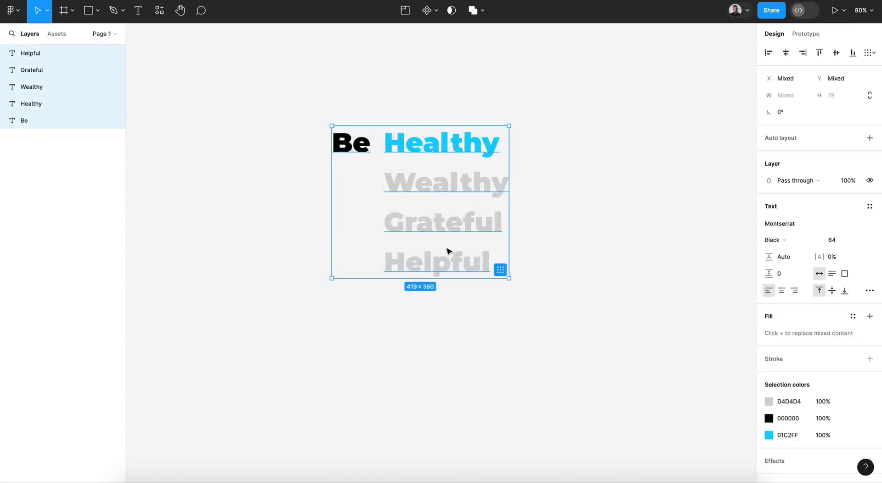
{"action": "left_click", "coordinate": [427, 12]}
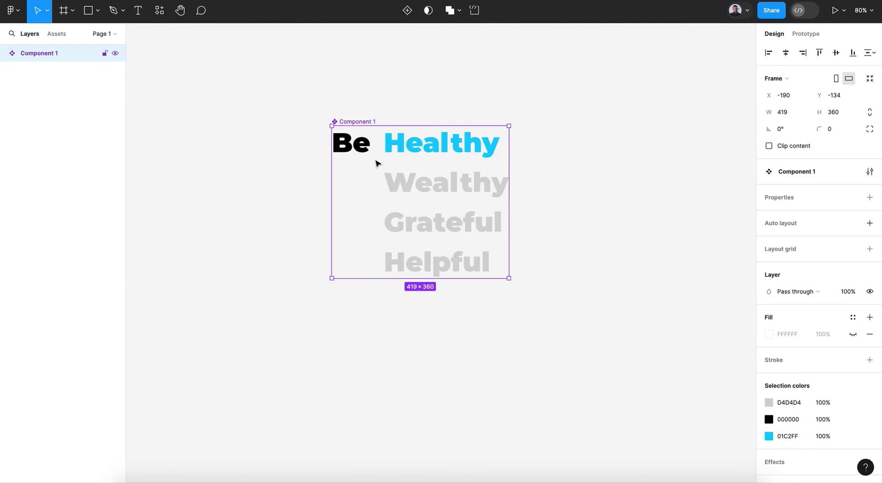
Step: Add Variant2, widen the component set and place Variant2 to the right of Default
{"action": "left_click", "coordinate": [406, 15]}
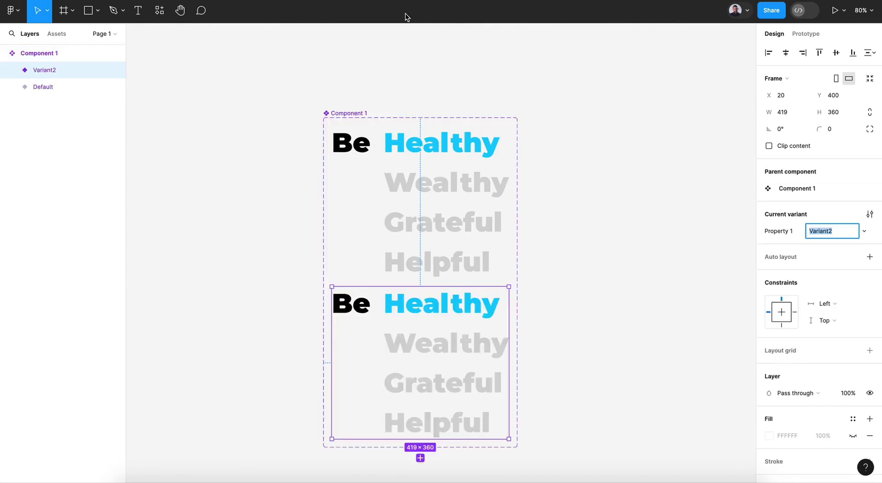
{"action": "left_click", "coordinate": [365, 114]}
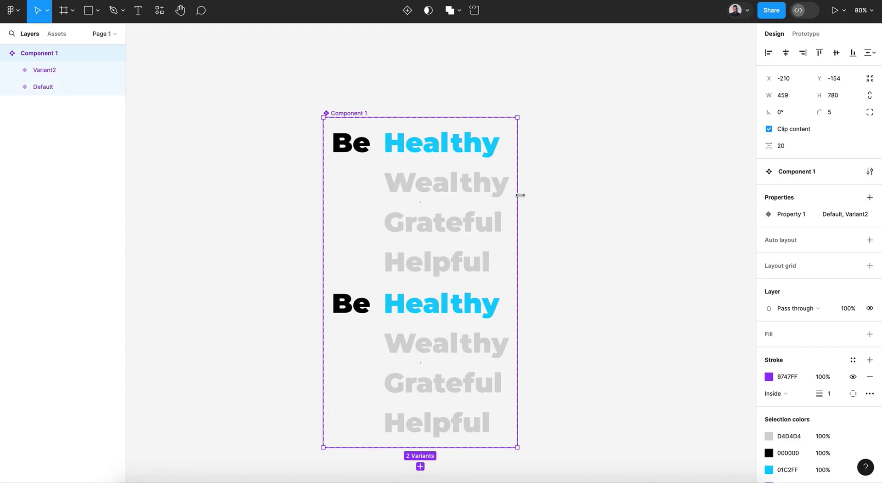
{"action": "left_click_drag", "start_coordinate": [517, 197], "coordinate": [721, 209]}
{"action": "scroll", "coordinate": [721, 211], "scroll_direction": "right", "scroll_amount": 5}
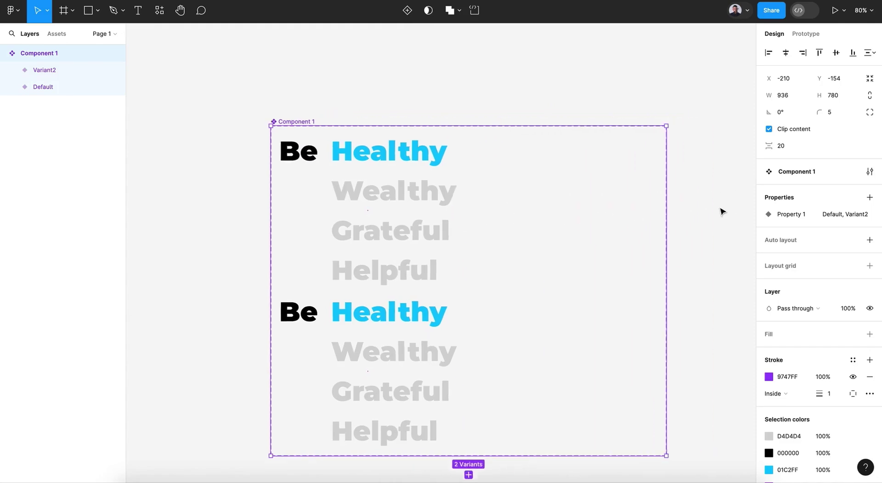
{"action": "left_click_drag", "start_coordinate": [357, 337], "coordinate": [516, 189]}
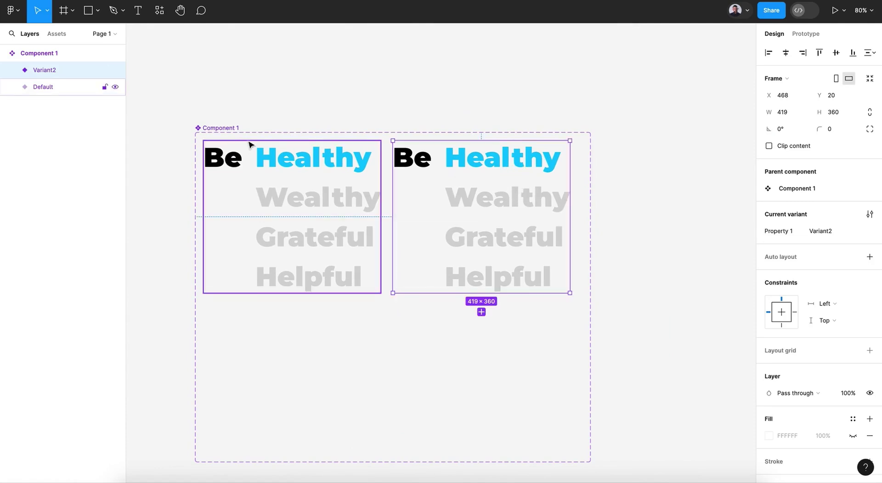
{"action": "left_click", "coordinate": [231, 128]}
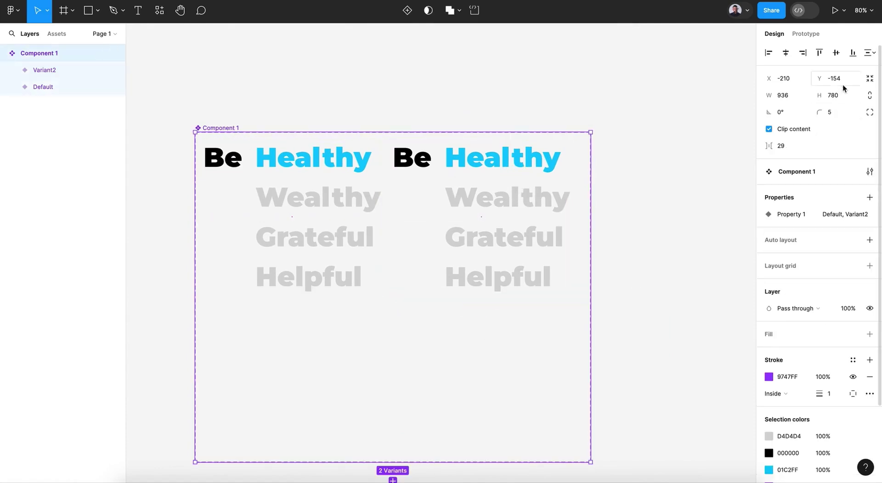
{"action": "left_click", "coordinate": [449, 236]}
{"action": "scroll", "coordinate": [445, 239], "scroll_direction": "right", "scroll_amount": 5}
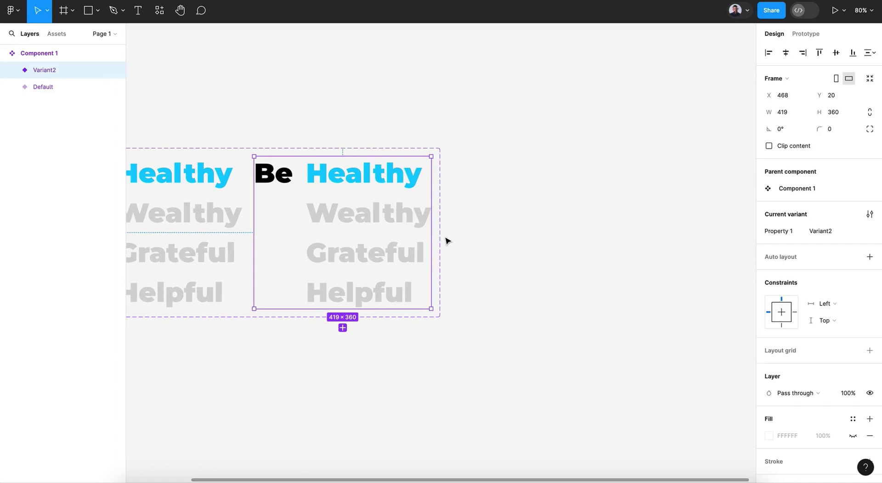
{"action": "scroll", "coordinate": [365, 230], "scroll_direction": "left", "scroll_amount": 5}
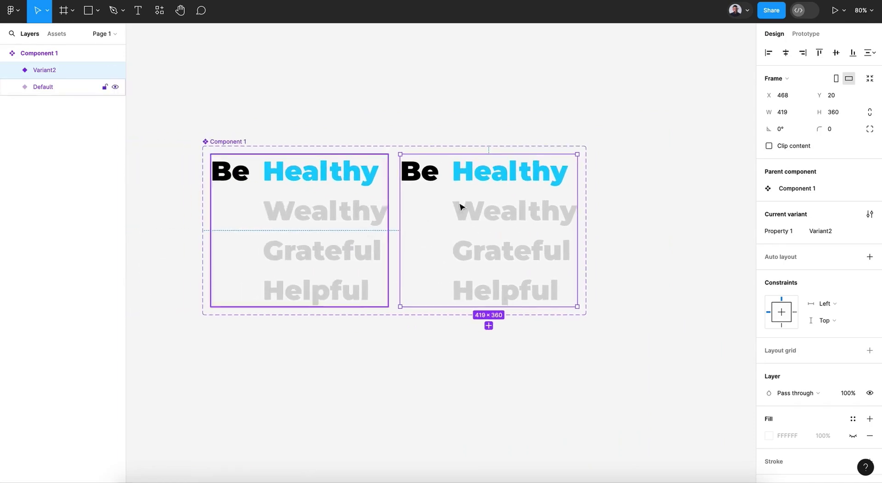
Step: In Variant2, make Healthy the same light grey as the other words
{"action": "left_click", "coordinate": [501, 213]}
{"action": "left_click", "coordinate": [499, 172]}
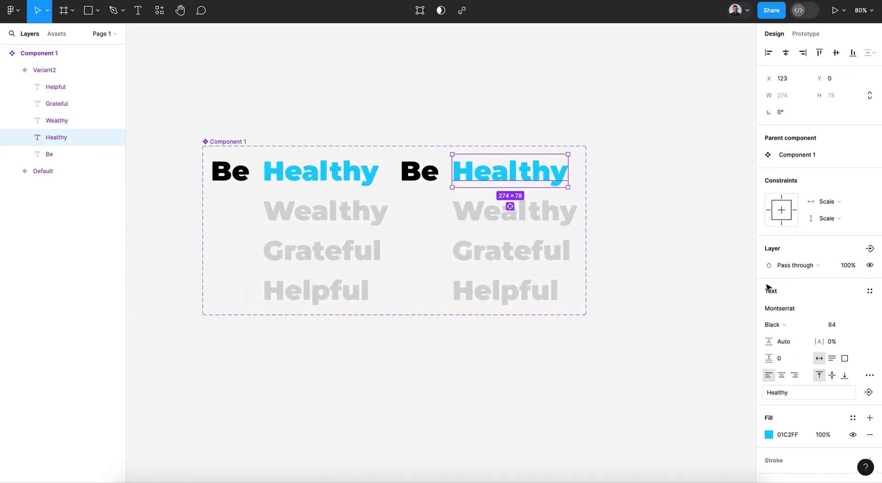
{"action": "left_click", "coordinate": [771, 435]}
{"action": "left_click", "coordinate": [645, 357]}
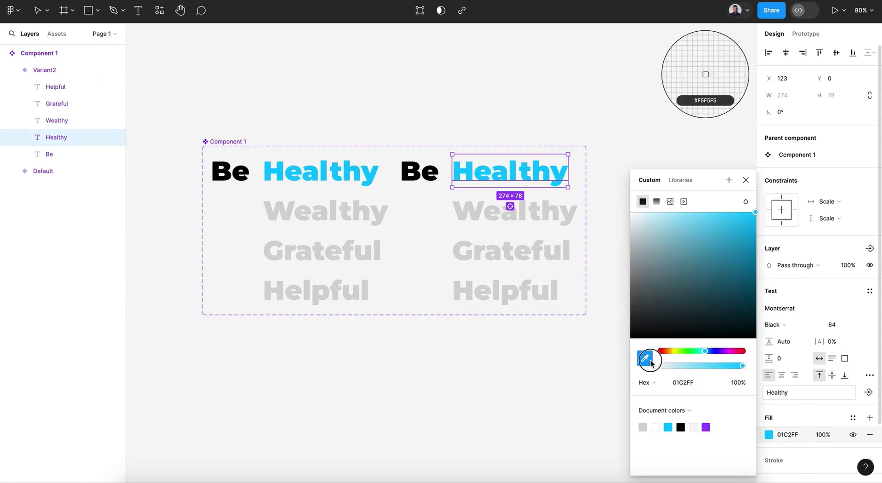
{"action": "left_click", "coordinate": [555, 296]}
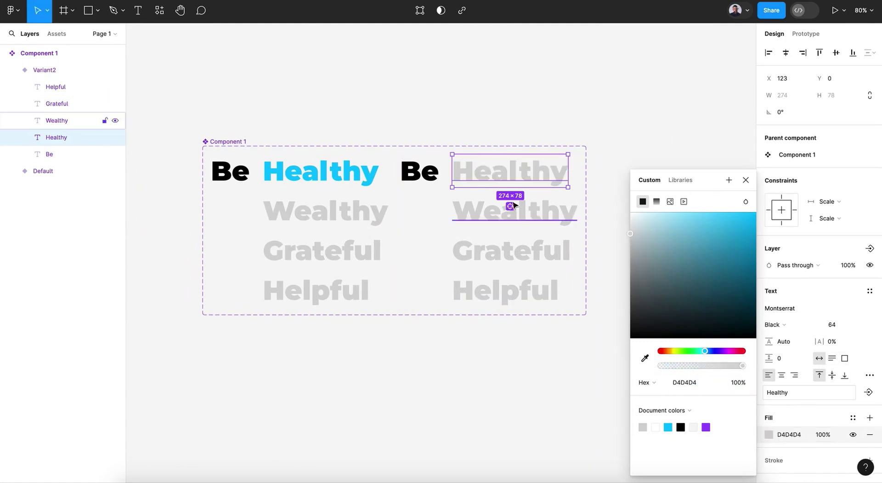
{"action": "key", "text": "alt+super+a"}
Step: Colour Variant2's Wealthy word green 1DEF97
{"action": "left_click", "coordinate": [519, 220]}
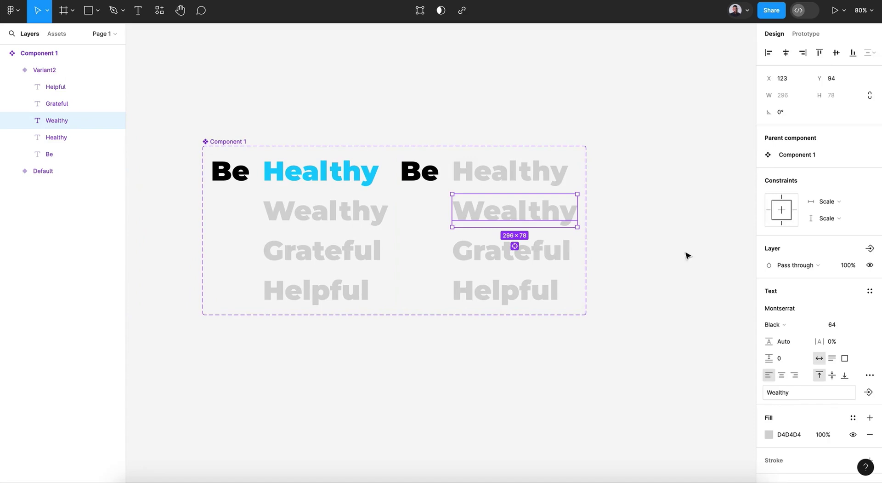
{"action": "left_click", "coordinate": [770, 434]}
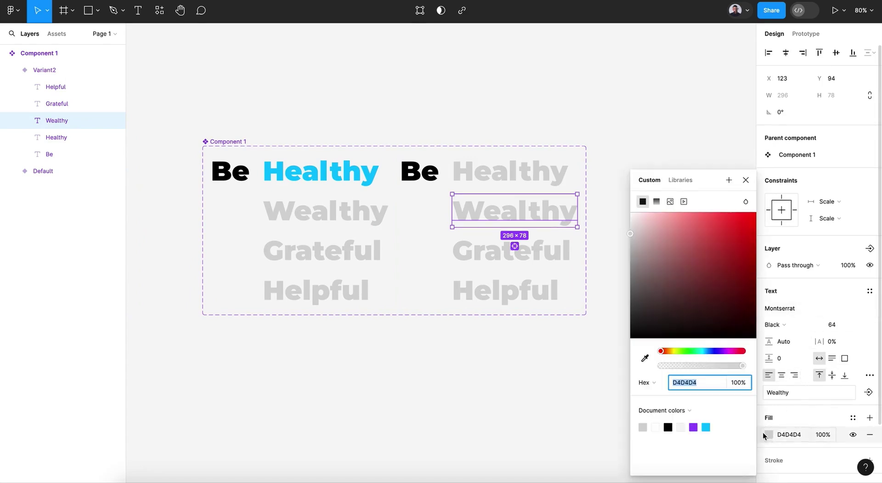
{"action": "left_click_drag", "start_coordinate": [688, 351], "coordinate": [700, 355]}
{"action": "left_click_drag", "start_coordinate": [721, 237], "coordinate": [737, 218]}
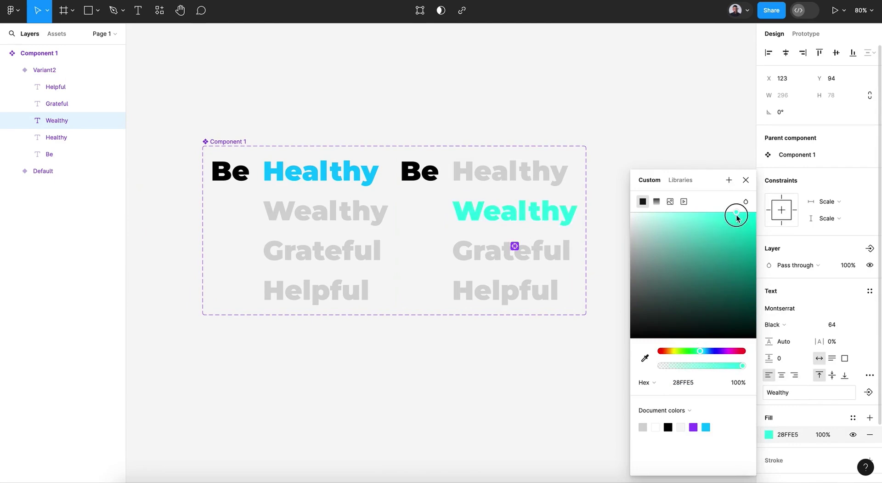
{"action": "left_click_drag", "start_coordinate": [696, 351], "coordinate": [697, 348]}
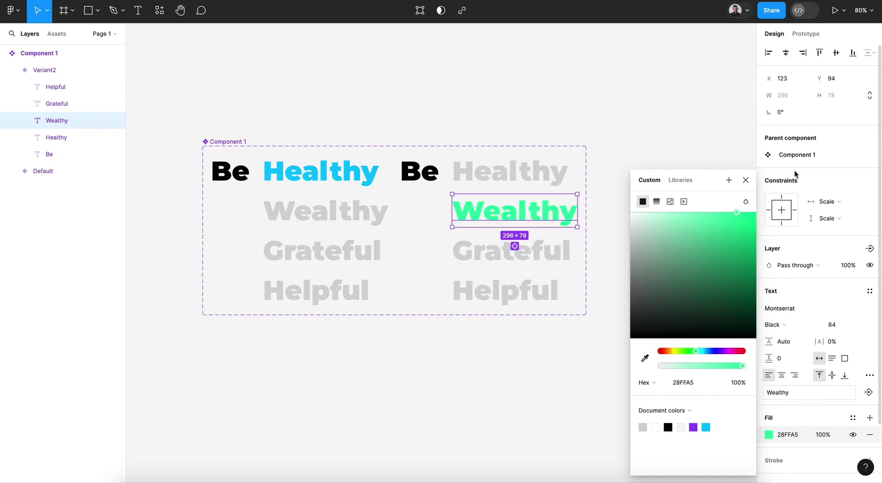
{"action": "left_click_drag", "start_coordinate": [737, 216], "coordinate": [741, 220]}
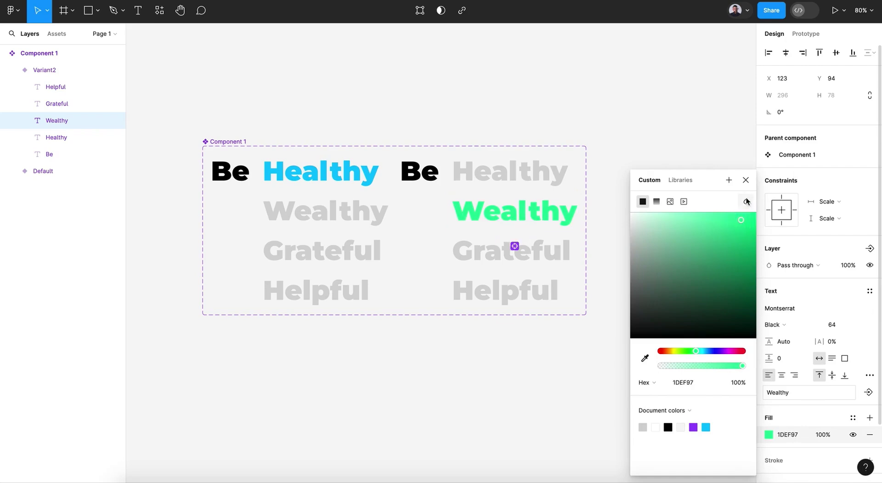
{"action": "left_click", "coordinate": [745, 182]}
Step: Move Variant2's Be down to line up with the Wealthy row
{"action": "left_click_drag", "start_coordinate": [420, 168], "coordinate": [426, 174]}
{"action": "key", "text": "shift+Down"}
{"action": "key", "text": "shift+Down"}
{"action": "key", "text": "shift+Down"}
{"action": "key", "text": "shift+Down"}
{"action": "key", "text": "shift+Down"}
{"action": "key", "text": "shift+Down"}
{"action": "key", "text": "shift+Down"}
{"action": "key", "text": "shift+Down"}
{"action": "key", "text": "shift+Down"}
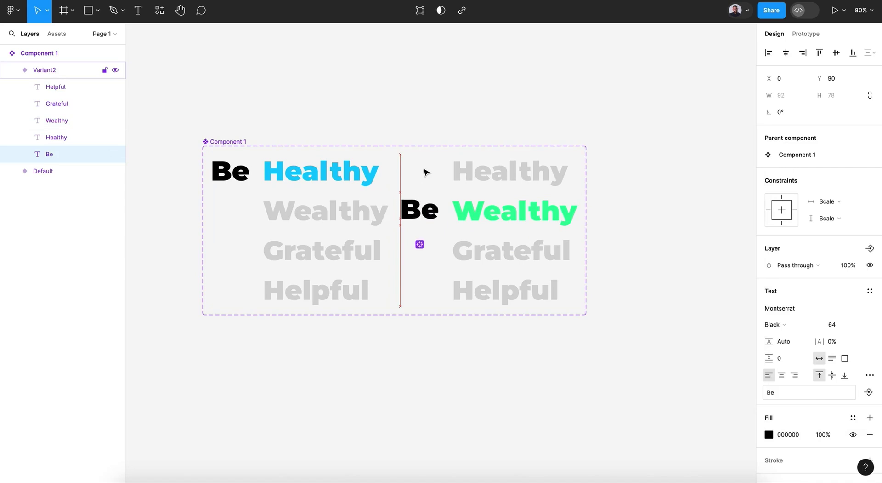
{"action": "key", "text": "Up"}
{"action": "key", "text": "Up"}
{"action": "key", "text": "Up"}
{"action": "key", "text": "Up"}
{"action": "key", "text": "Up"}
{"action": "key", "text": "Up"}
{"action": "key", "text": "Up"}
{"action": "left_click", "coordinate": [629, 273]}
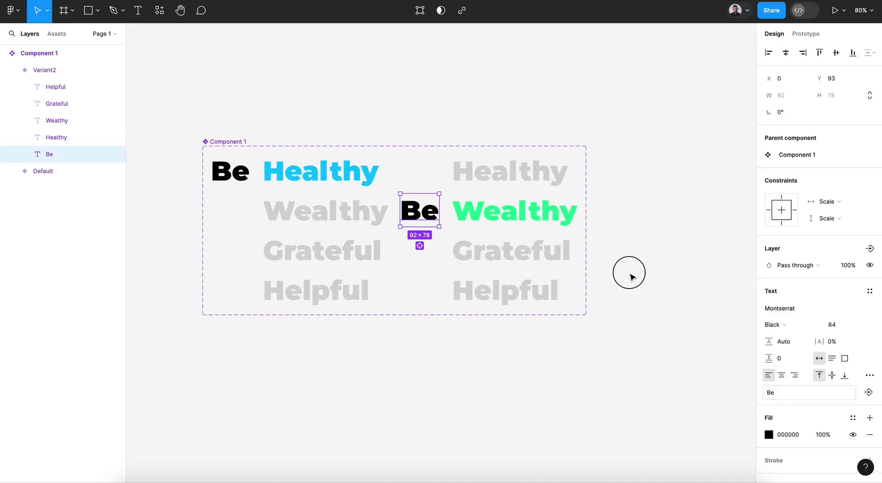
{"action": "left_click", "coordinate": [525, 228]}
Step: Add Variant3 as a copy and nudge its Be down to the Grateful row
{"action": "left_click", "coordinate": [489, 324]}
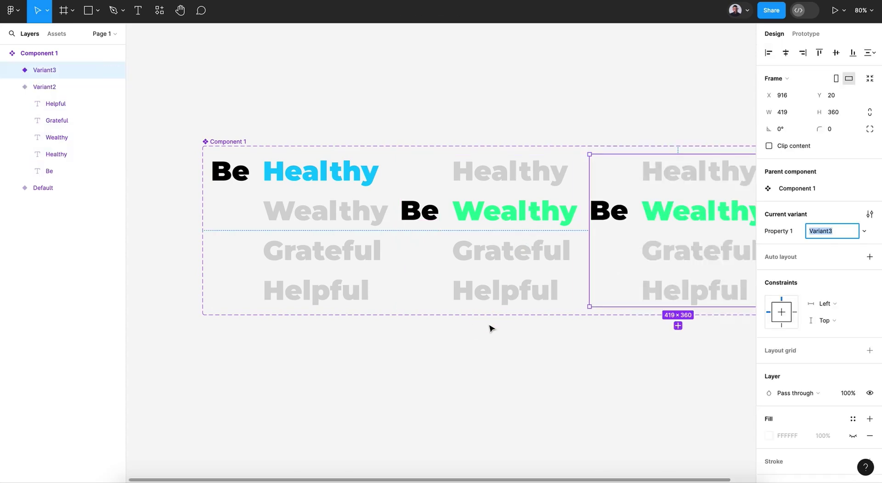
{"action": "left_click", "coordinate": [372, 188]}
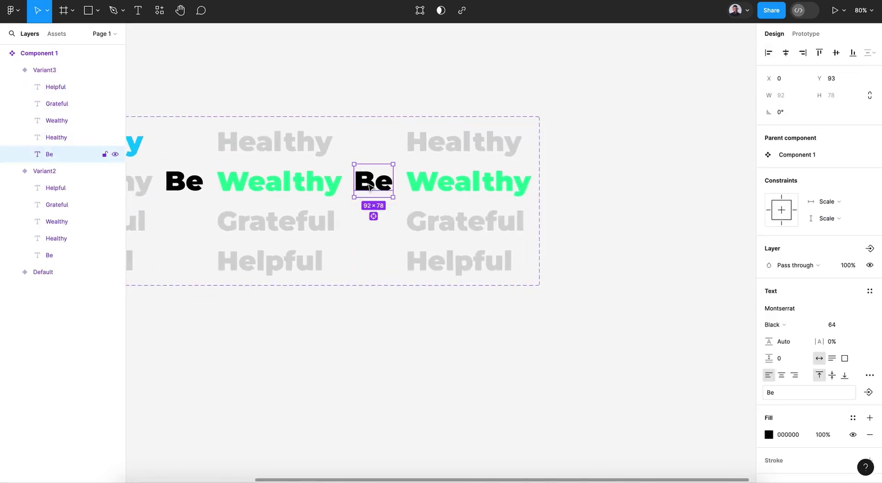
{"action": "key", "text": "shift+Down"}
{"action": "key", "text": "shift+Down"}
{"action": "key", "text": "shift+Down"}
{"action": "key", "text": "shift+Down"}
{"action": "key", "text": "shift+Down"}
{"action": "key", "text": "shift+Down"}
{"action": "key", "text": "shift+Down"}
{"action": "key", "text": "shift+Down"}
{"action": "key", "text": "shift+Down"}
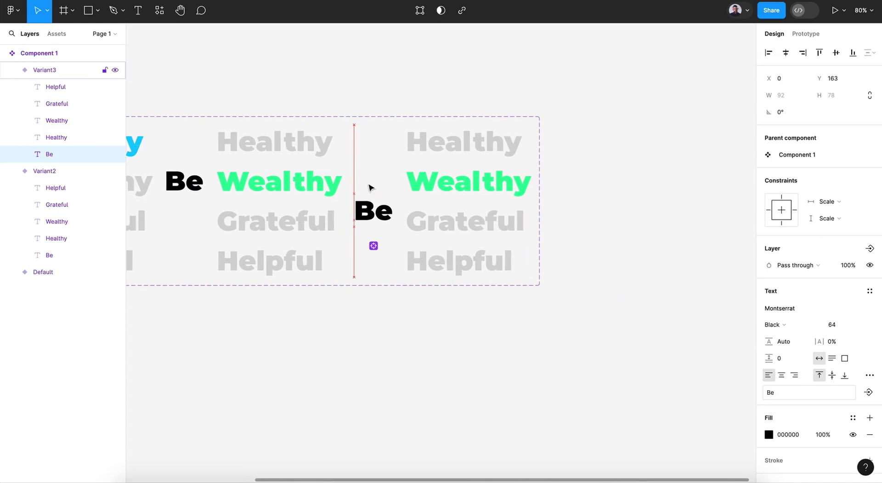
{"action": "key", "text": "shift+Down"}
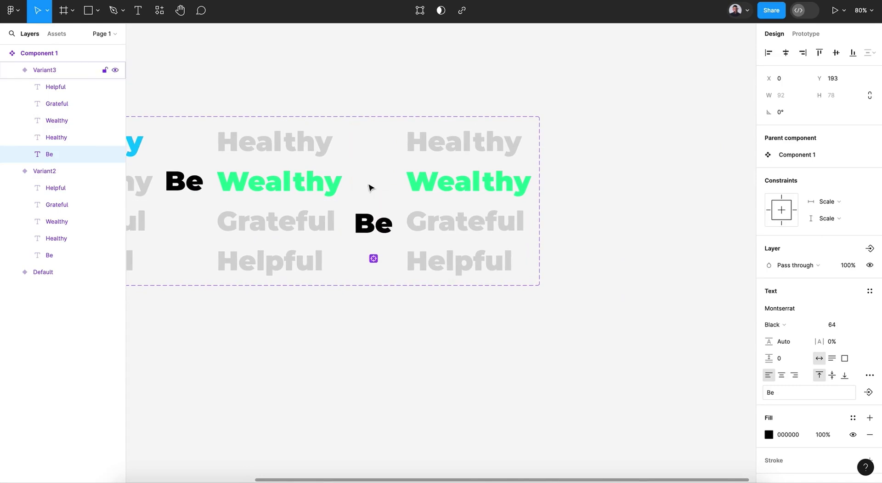
{"action": "key", "text": "shift+Up"}
Step: Colour Variant3's Grateful word magenta E61BDE
{"action": "left_click", "coordinate": [499, 223]}
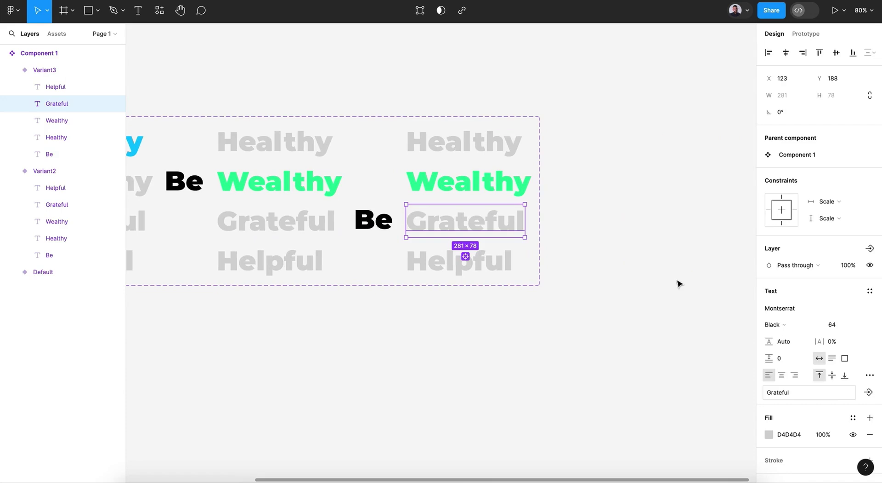
{"action": "scroll", "coordinate": [855, 408], "scroll_direction": "down", "scroll_amount": 2}
{"action": "left_click", "coordinate": [769, 366]}
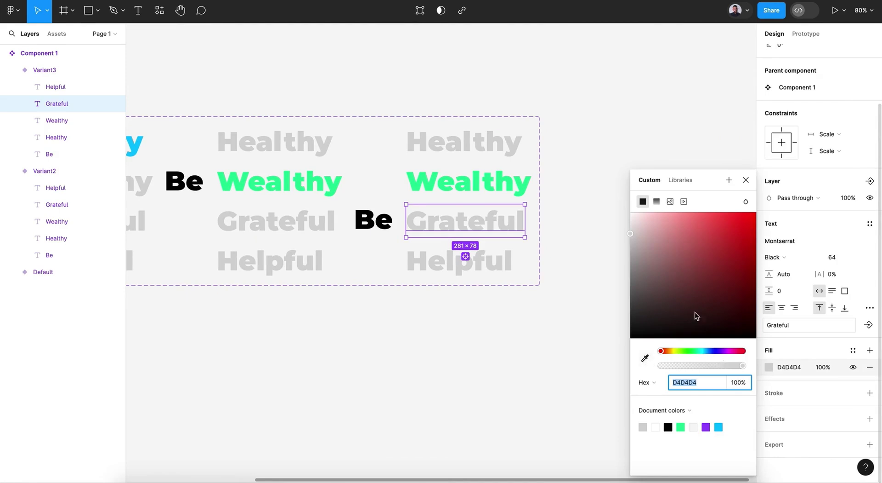
{"action": "mouse_move", "coordinate": [657, 251]}
{"action": "left_mouse_down"}
{"action": "mouse_move", "coordinate": [733, 240]}
{"action": "mouse_move", "coordinate": [742, 224]}
{"action": "left_mouse_up"}
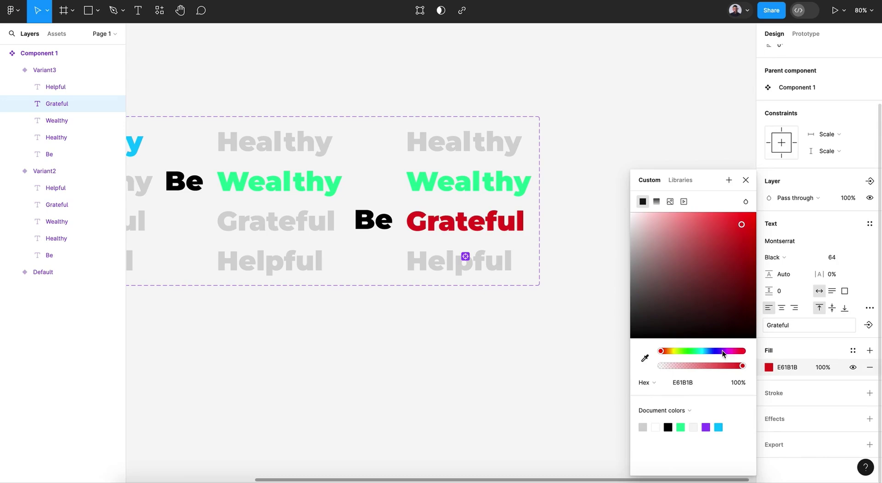
{"action": "left_click_drag", "start_coordinate": [723, 350], "coordinate": [730, 353]}
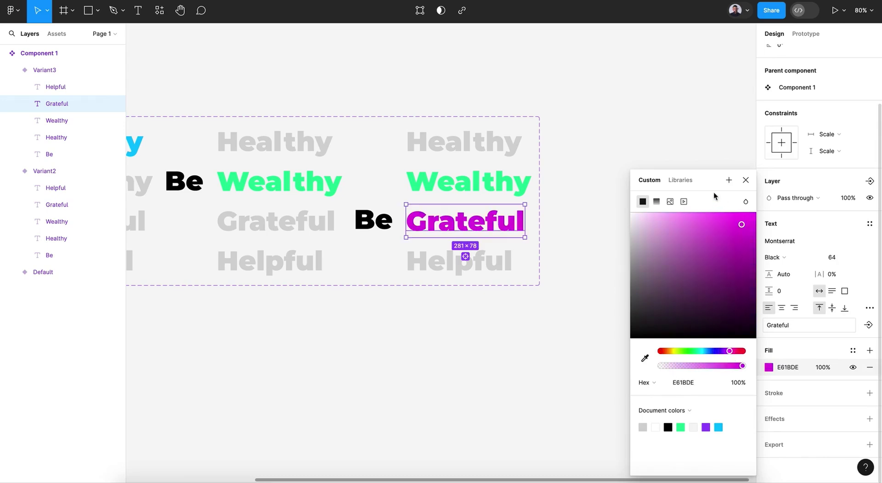
Step: Return Variant3's Wealthy word to light grey D4D4D4
{"action": "left_click", "coordinate": [57, 120]}
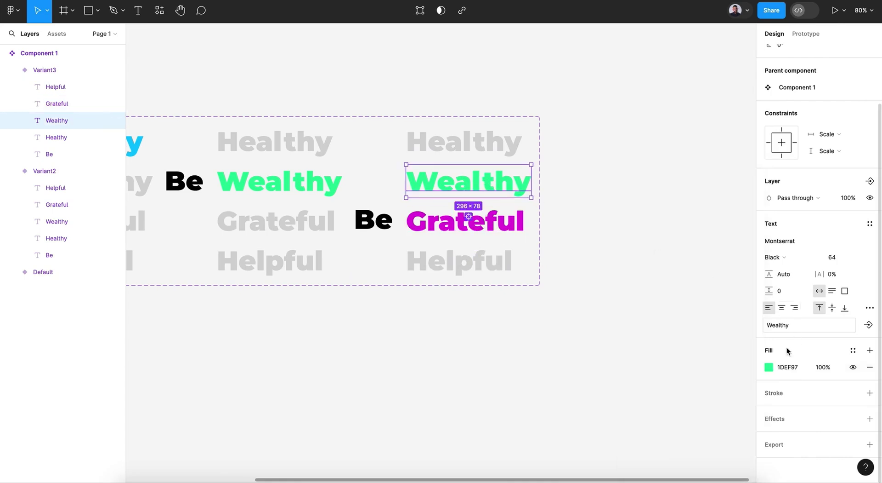
{"action": "left_click", "coordinate": [770, 366]}
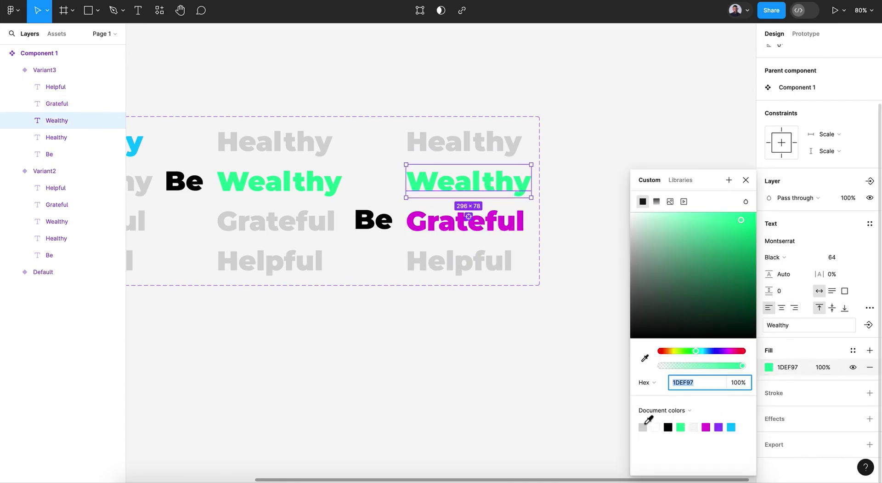
{"action": "left_click", "coordinate": [695, 427]}
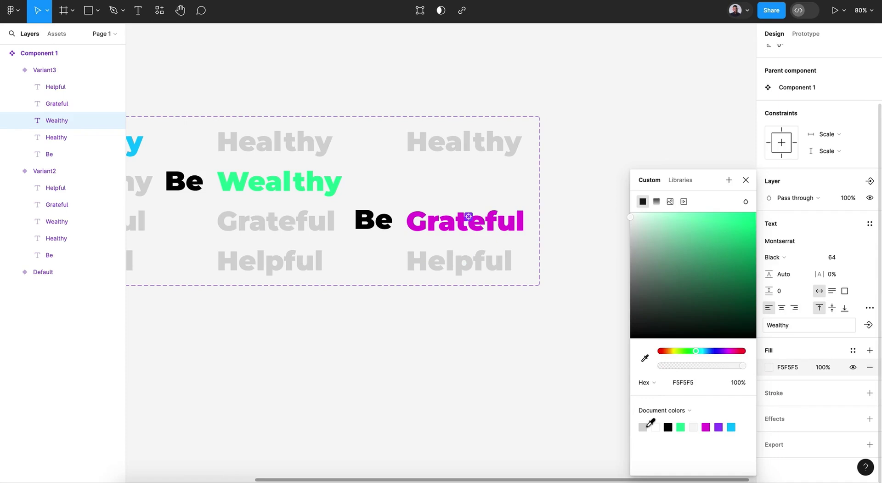
{"action": "left_click", "coordinate": [646, 427]}
{"action": "left_click", "coordinate": [747, 180]}
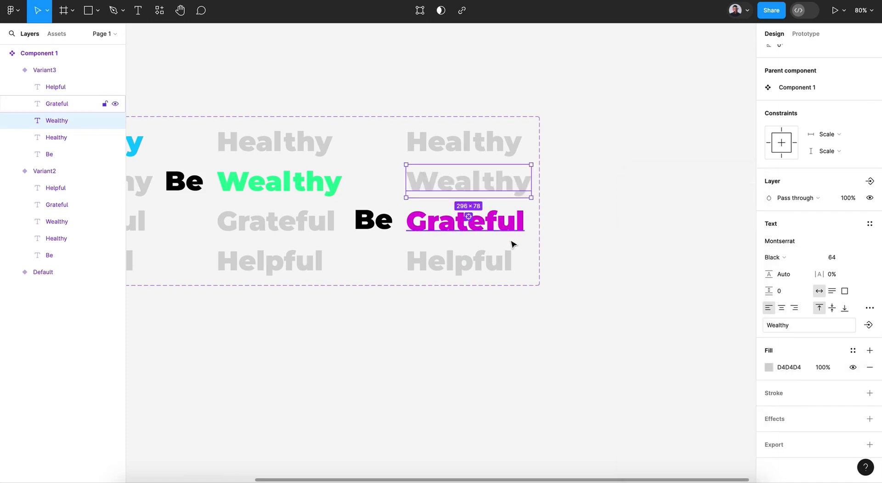
{"action": "left_click", "coordinate": [607, 232]}
{"action": "left_click", "coordinate": [457, 228]}
Step: Add Variant4 and align its Be with the bottom Helpful row
{"action": "left_click", "coordinate": [443, 296]}
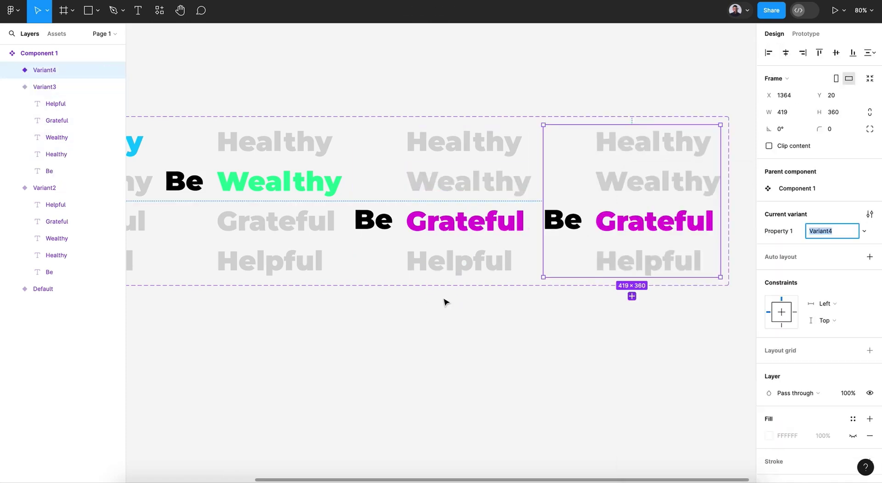
{"action": "scroll", "coordinate": [553, 328], "scroll_direction": "right", "scroll_amount": 5}
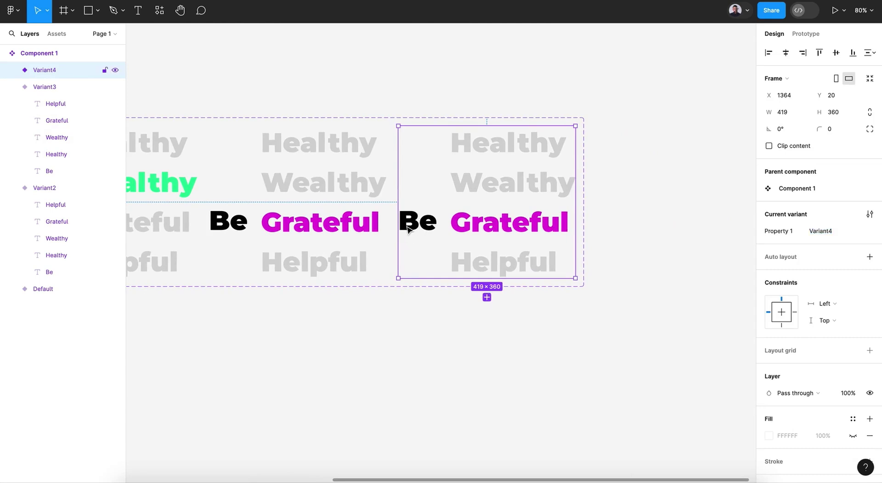
{"action": "left_click", "coordinate": [406, 228]}
{"action": "left_click", "coordinate": [851, 54]}
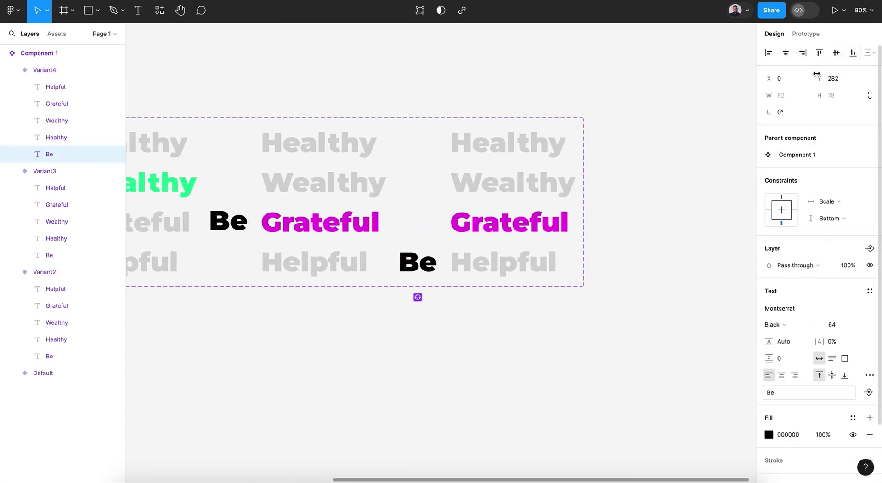
{"action": "key", "text": "Up"}
{"action": "key", "text": "Up"}
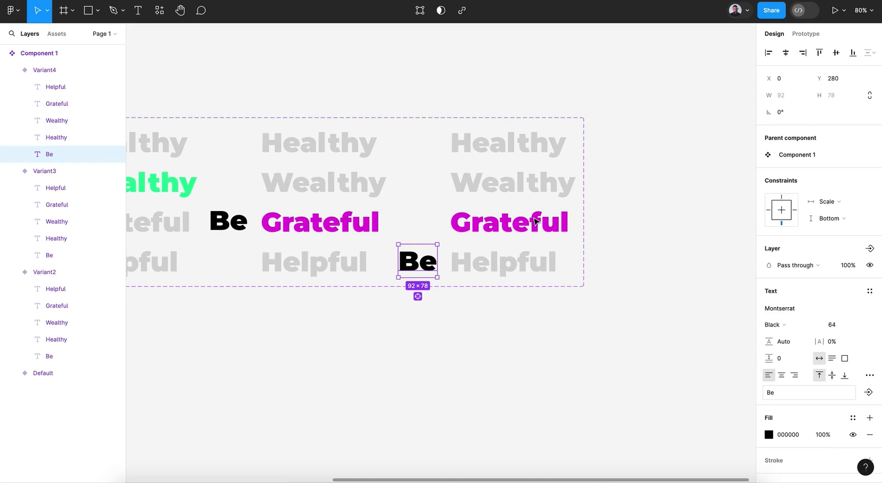
Step: Return Variant4's Grateful word to light grey D4D4D4
{"action": "left_click", "coordinate": [480, 256]}
{"action": "left_click", "coordinate": [529, 225]}
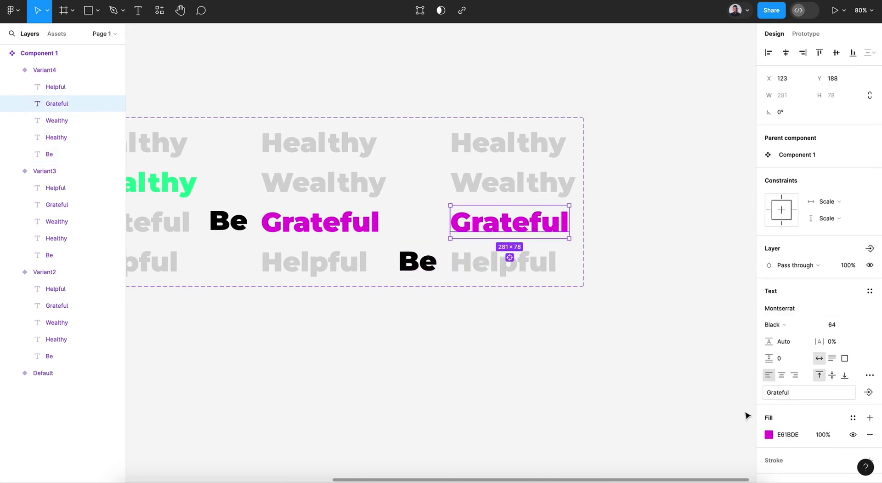
{"action": "left_click", "coordinate": [768, 434]}
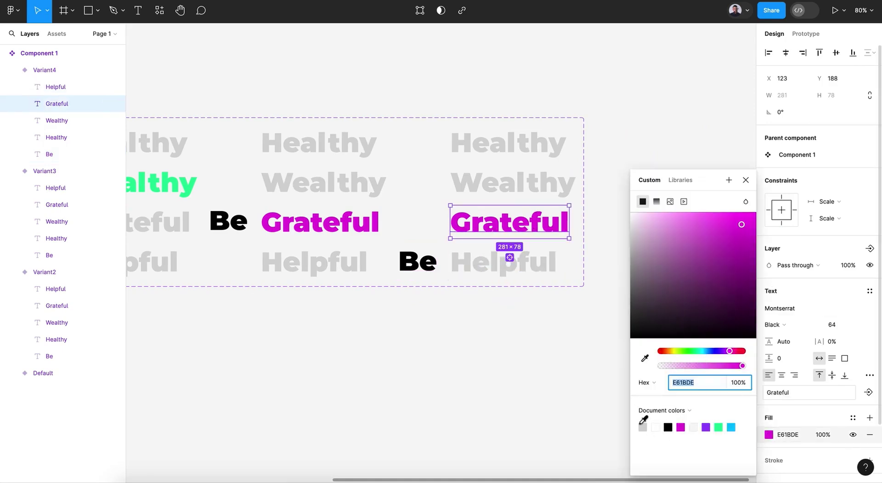
{"action": "left_click", "coordinate": [643, 425]}
Step: Colour Variant4's Helpful word orange F48116
{"action": "left_click", "coordinate": [551, 266]}
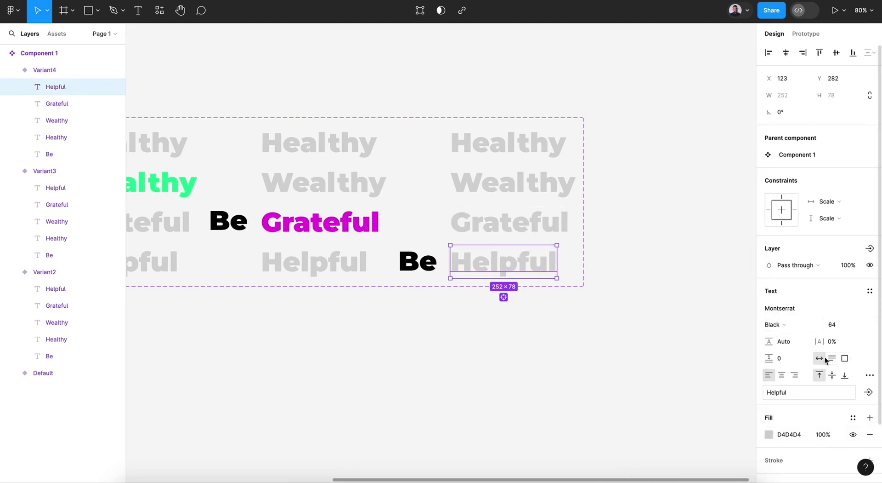
{"action": "left_click", "coordinate": [768, 434]}
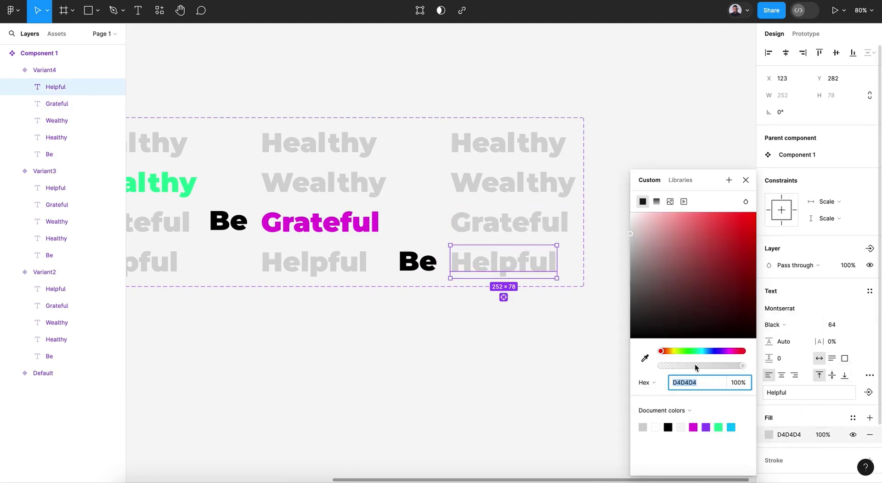
{"action": "left_click_drag", "start_coordinate": [672, 351], "coordinate": [668, 352]}
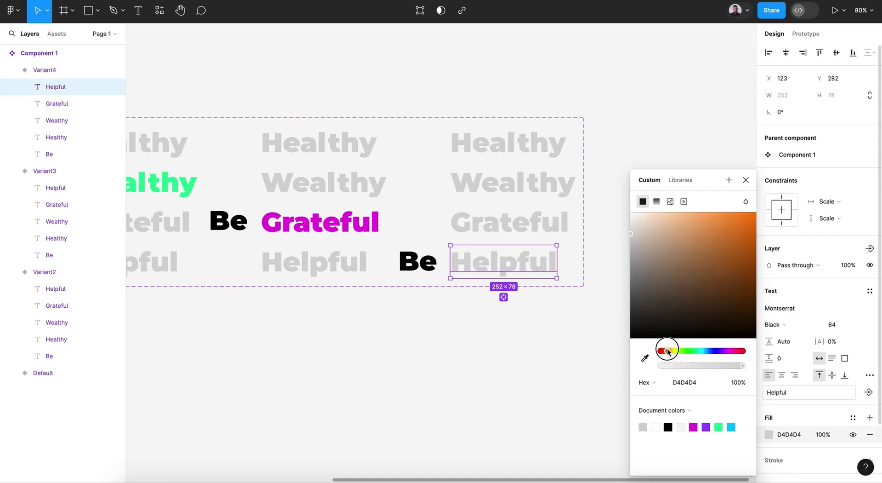
{"action": "left_click_drag", "start_coordinate": [745, 224], "coordinate": [746, 222]}
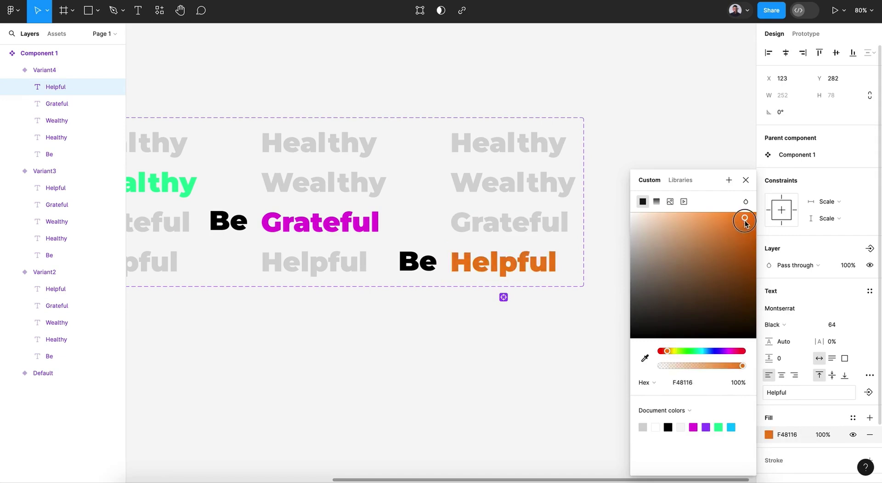
{"action": "left_click", "coordinate": [746, 180]}
{"action": "left_click", "coordinate": [638, 270]}
Step: In Prototype mode, connect the Default variant to Variant2
{"action": "scroll", "coordinate": [638, 270], "scroll_direction": "down", "scroll_amount": 5}
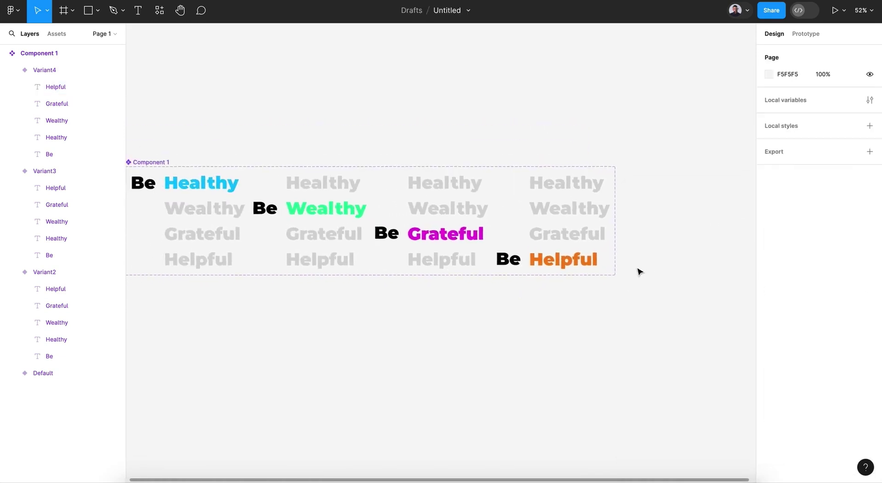
{"action": "scroll", "coordinate": [637, 270], "scroll_direction": "left", "scroll_amount": 3}
{"action": "scroll", "coordinate": [406, 215], "scroll_direction": "up", "scroll_amount": 5}
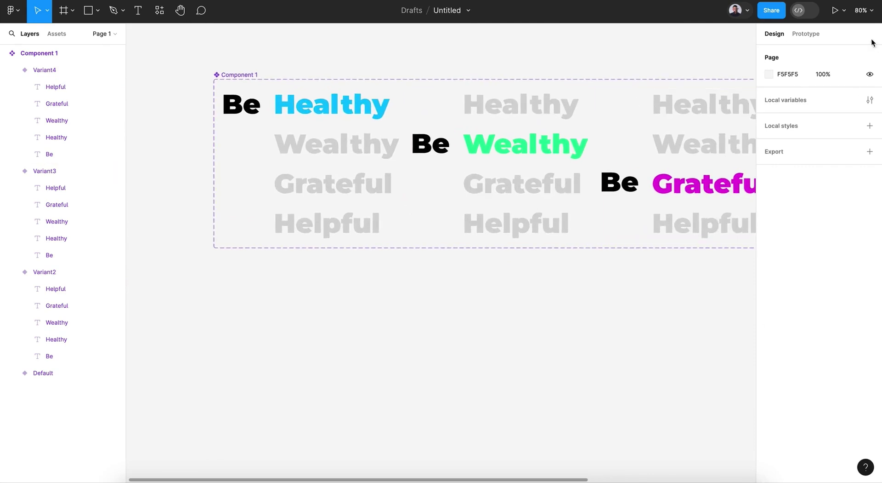
{"action": "left_click", "coordinate": [801, 37]}
{"action": "scroll", "coordinate": [394, 147], "scroll_direction": "right", "scroll_amount": 2}
{"action": "scroll", "coordinate": [394, 147], "scroll_direction": "up", "scroll_amount": 1}
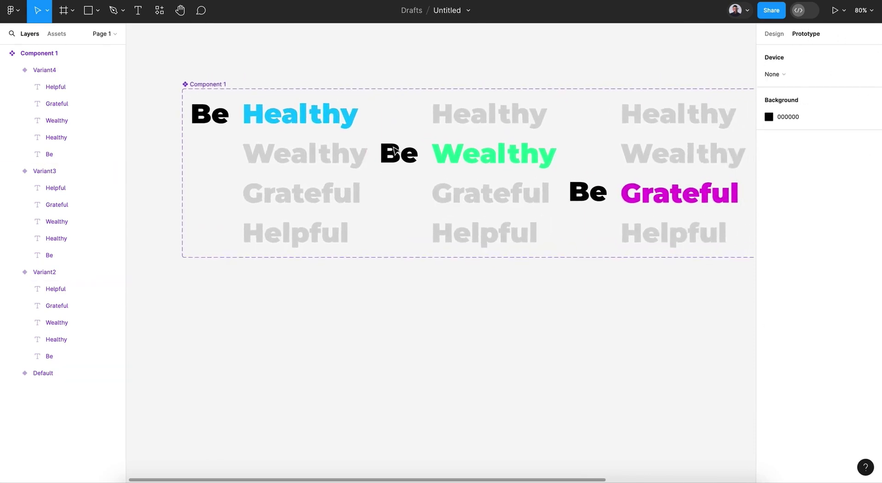
{"action": "left_click_drag", "start_coordinate": [368, 174], "coordinate": [425, 187]}
Step: Set the interaction to After delay 1ms, Smart animate, Gentle easing at 800ms
{"action": "left_click", "coordinate": [339, 199]}
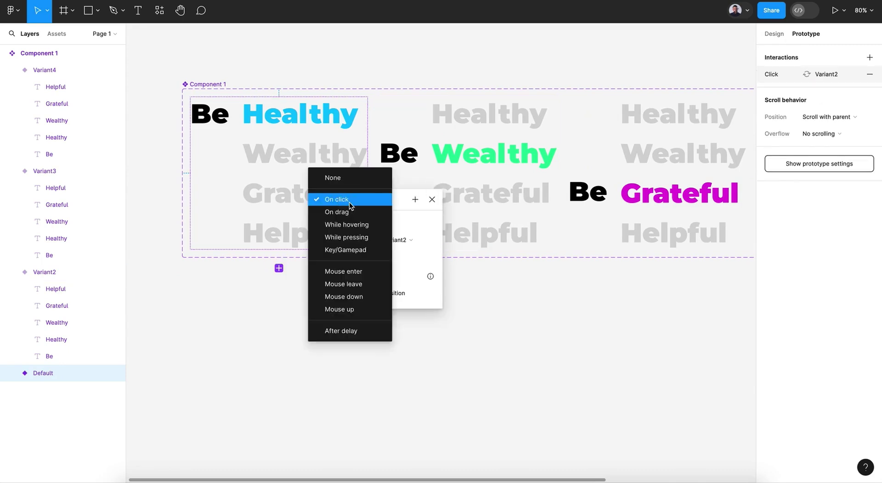
{"action": "left_click", "coordinate": [347, 327]}
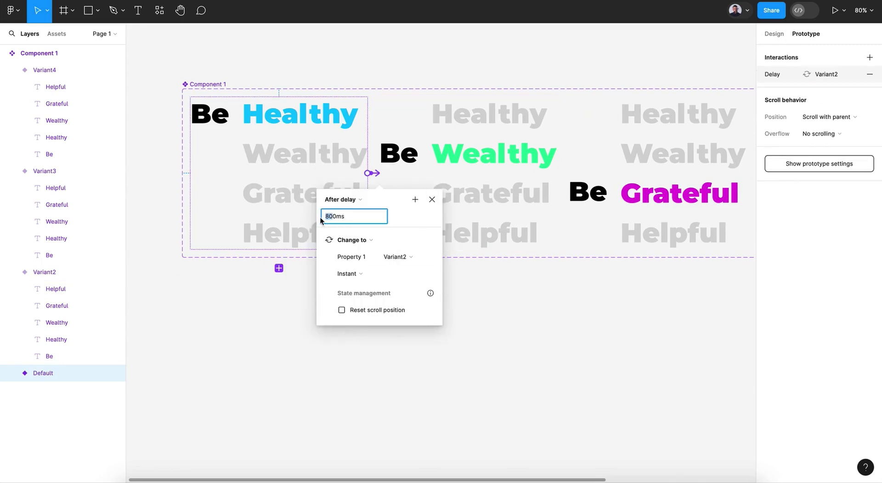
{"action": "type", "text": "1"}
{"action": "left_click", "coordinate": [356, 273]}
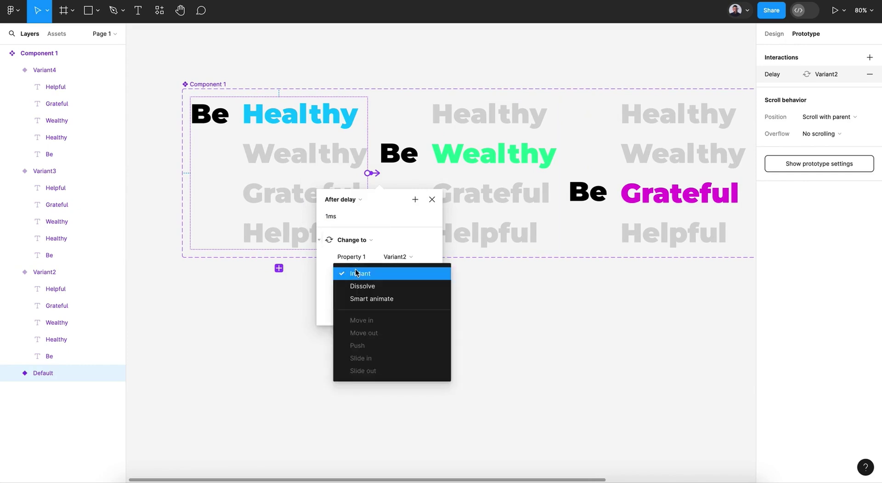
{"action": "left_click", "coordinate": [360, 304]}
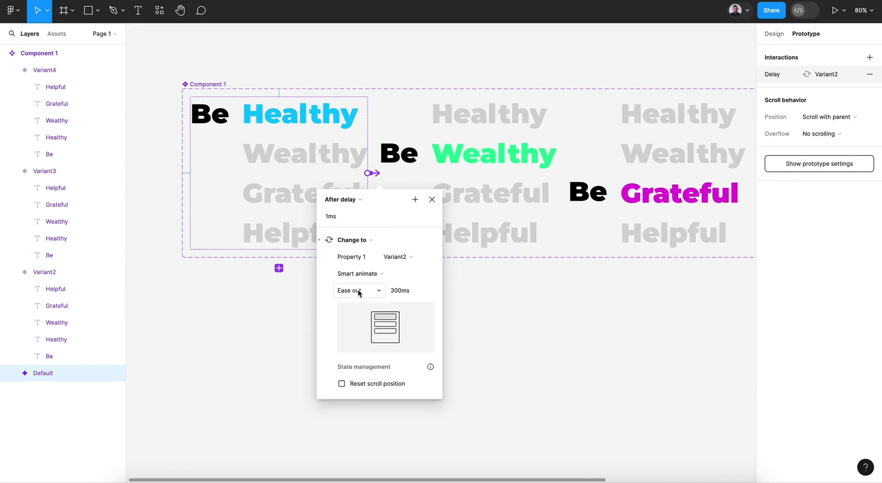
{"action": "left_click", "coordinate": [358, 290]}
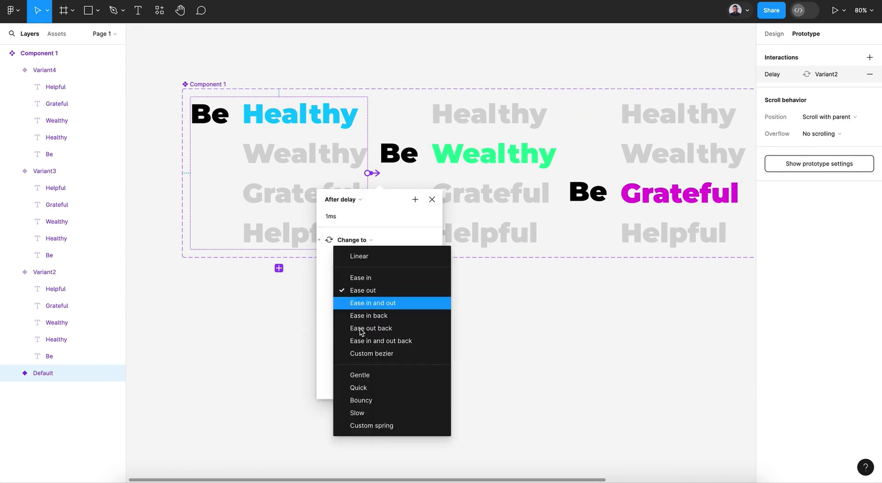
{"action": "left_click", "coordinate": [360, 375]}
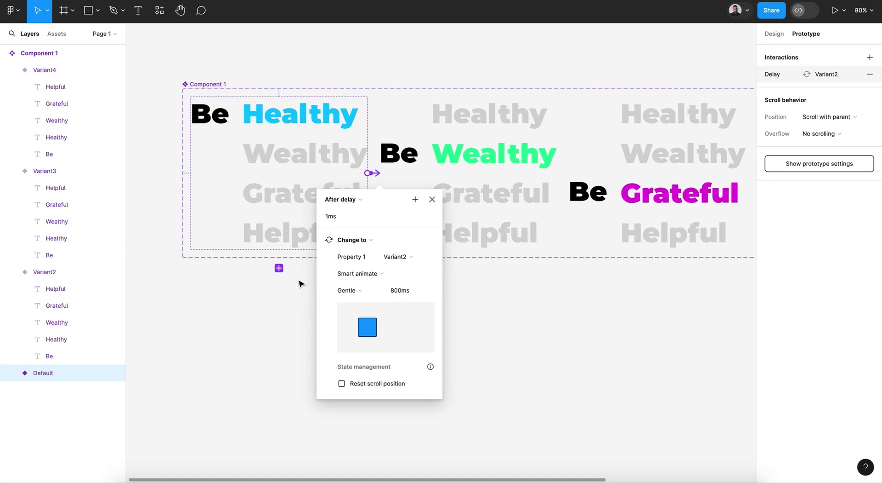
{"action": "left_click", "coordinate": [460, 154]}
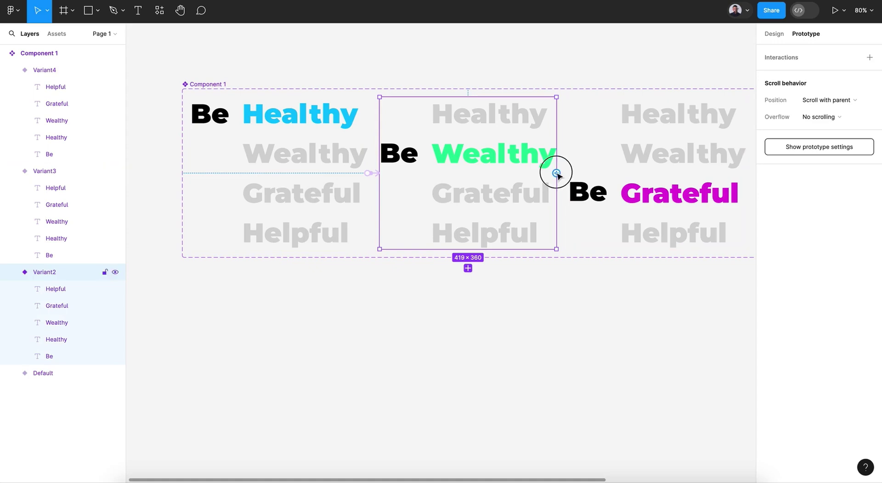
Step: Link Variant2 to Variant3 with an After delay trigger of 1ms
{"action": "left_click_drag", "start_coordinate": [557, 174], "coordinate": [601, 179]}
{"action": "left_click", "coordinate": [529, 201]}
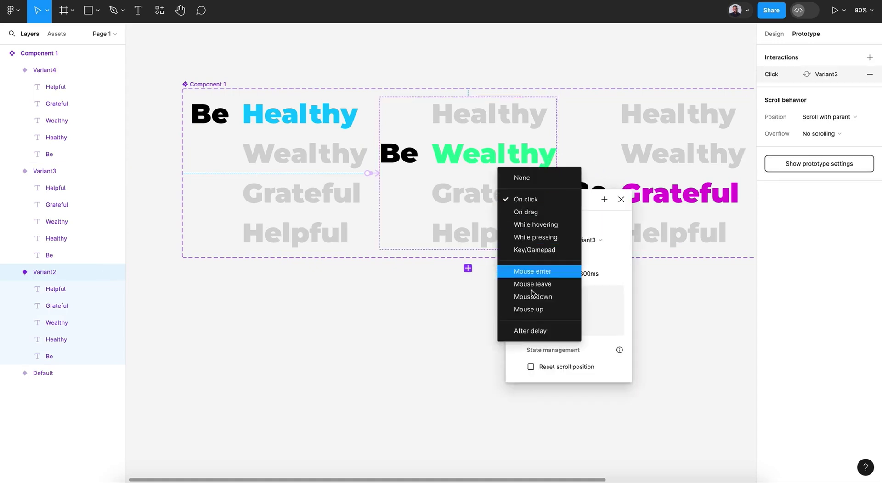
{"action": "left_click", "coordinate": [533, 330]}
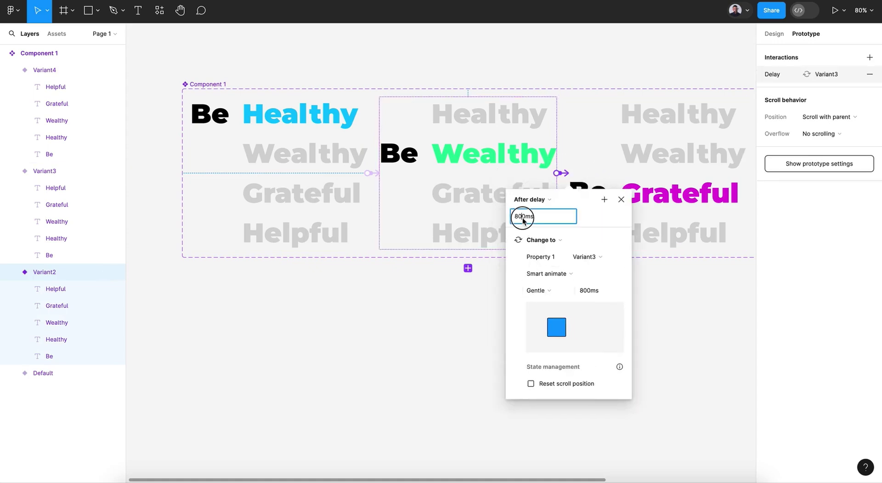
{"action": "left_click_drag", "start_coordinate": [523, 218], "coordinate": [489, 219]}
{"action": "type", "text": "1"}
{"action": "key", "text": "Return"}
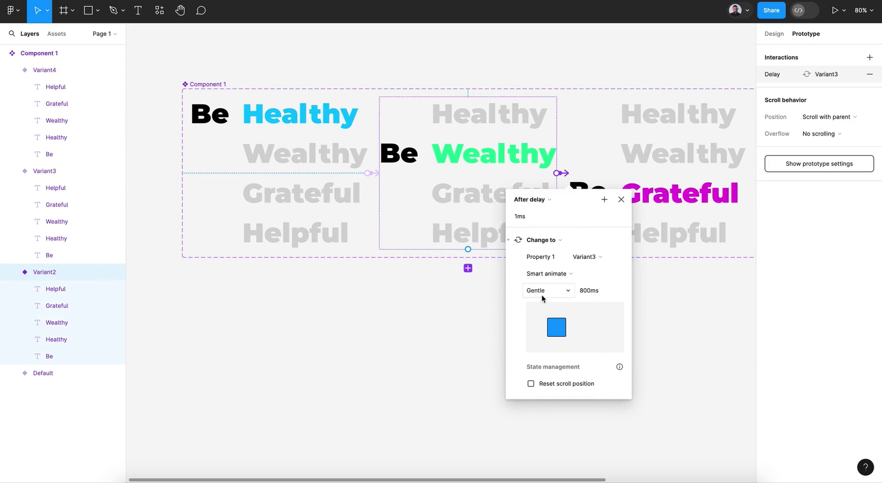
{"action": "left_click", "coordinate": [621, 202]}
Step: Link Variant3 to Variant4 with an After delay trigger of 1ms
{"action": "scroll", "coordinate": [615, 206], "scroll_direction": "right", "scroll_amount": 5}
{"action": "left_click", "coordinate": [489, 207]}
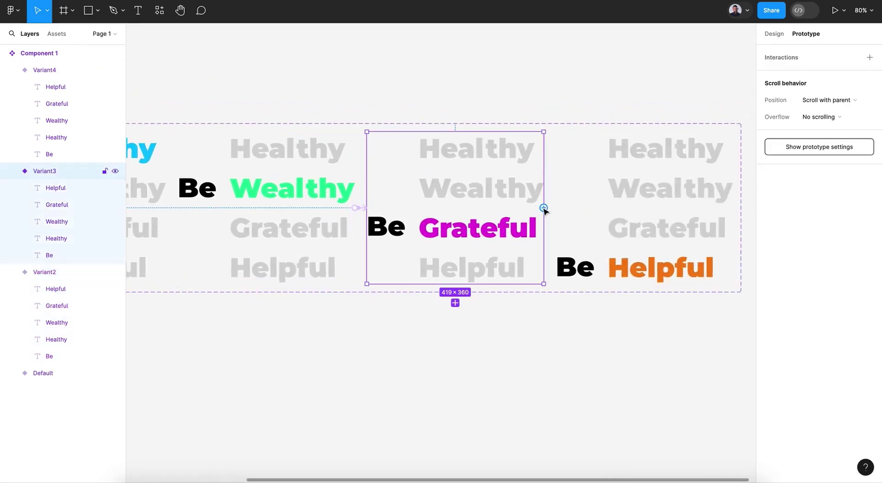
{"action": "left_click_drag", "start_coordinate": [544, 208], "coordinate": [602, 208]}
{"action": "left_click", "coordinate": [529, 234]}
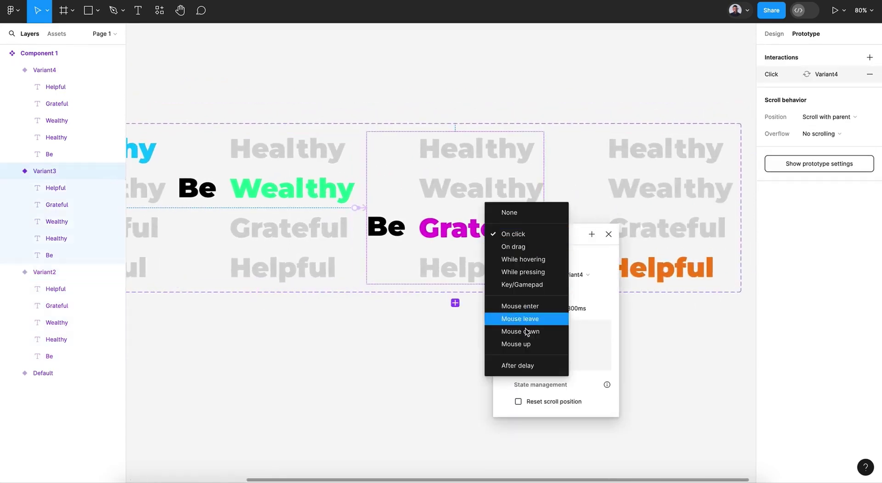
{"action": "left_click", "coordinate": [527, 365]}
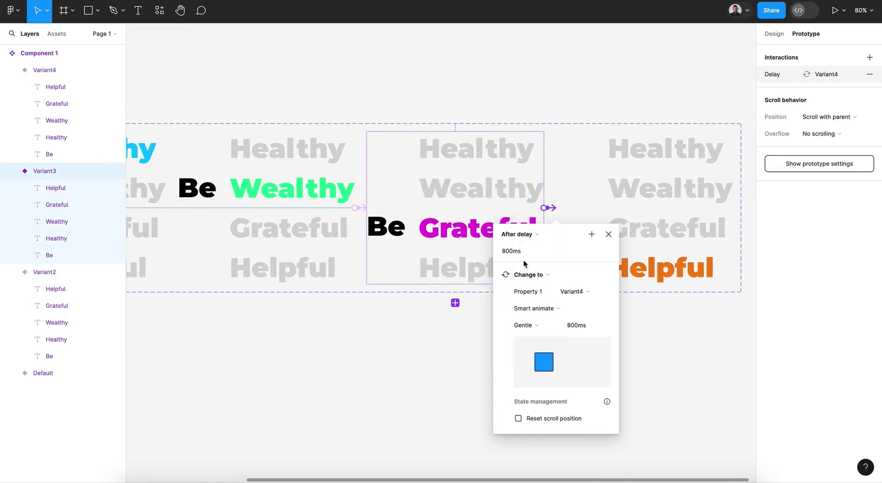
{"action": "left_click", "coordinate": [511, 251]}
{"action": "key", "text": "Return"}
{"action": "left_click_drag", "start_coordinate": [510, 251], "coordinate": [478, 249]}
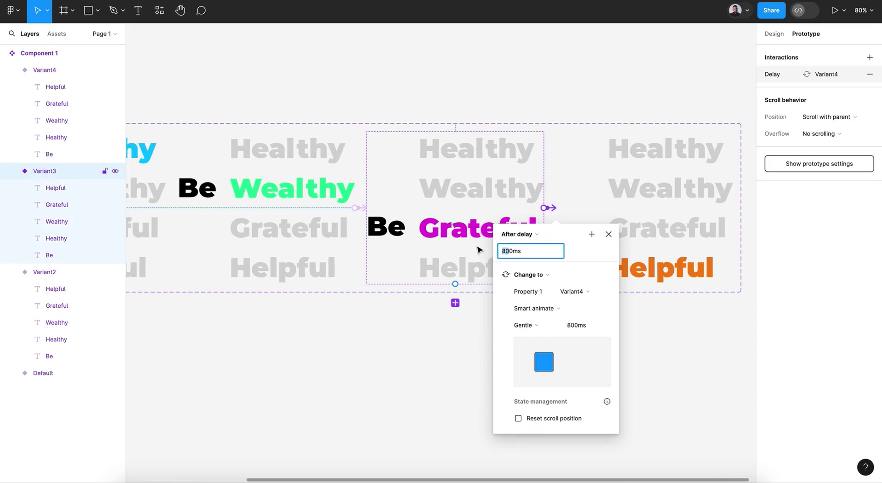
{"action": "key", "text": "Return"}
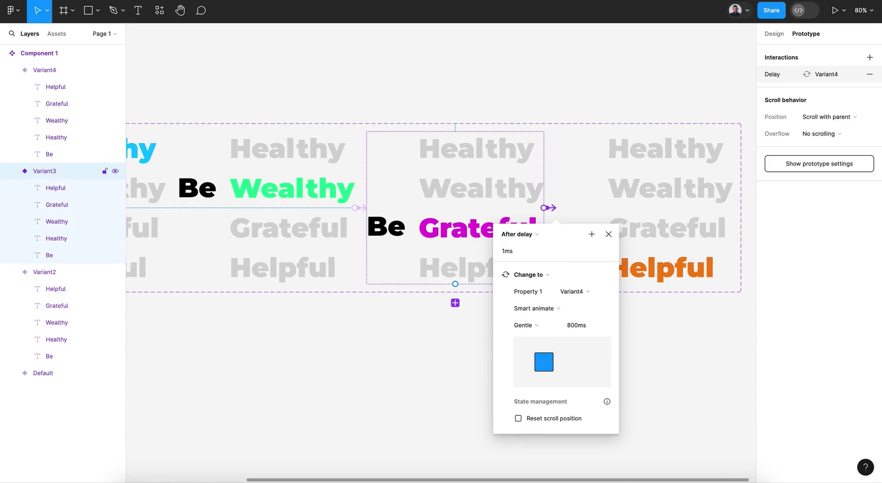
{"action": "left_click", "coordinate": [609, 234]}
{"action": "left_click", "coordinate": [612, 238]}
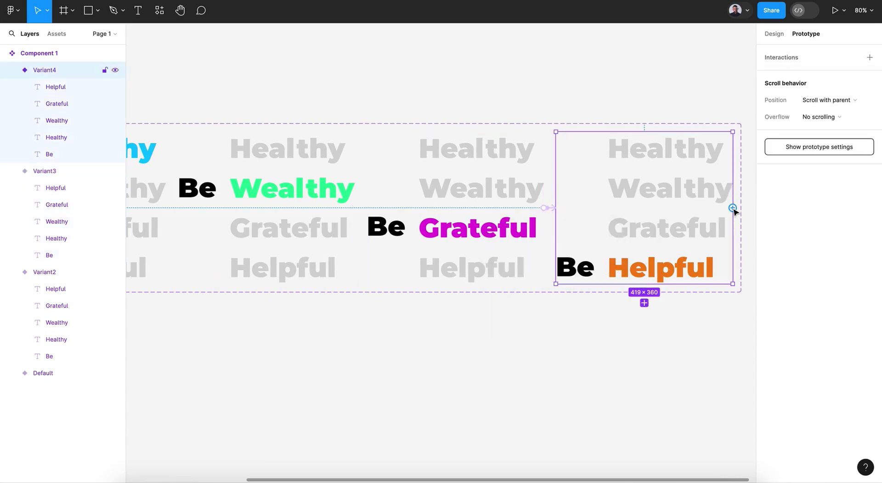
Step: Connect Variant4 back to Default using an After delay trigger to close the loop
{"action": "left_click_drag", "start_coordinate": [734, 210], "coordinate": [242, 205]}
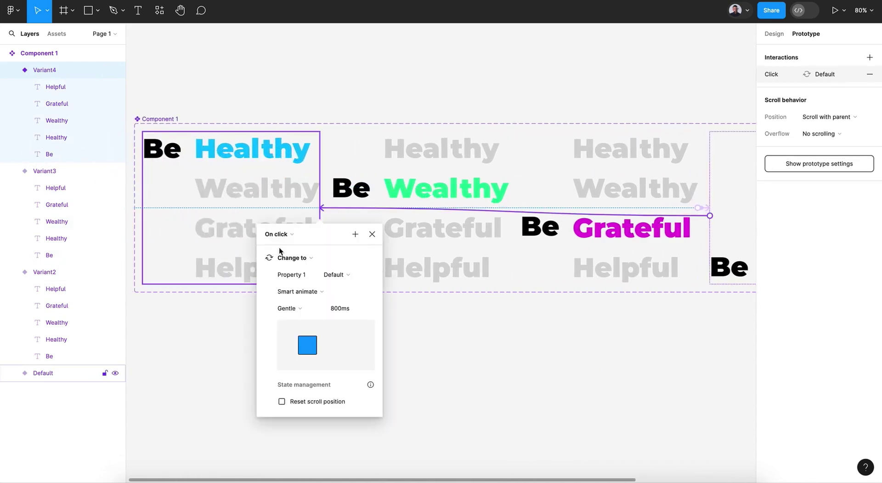
{"action": "left_click", "coordinate": [288, 240]}
{"action": "left_click", "coordinate": [297, 359]}
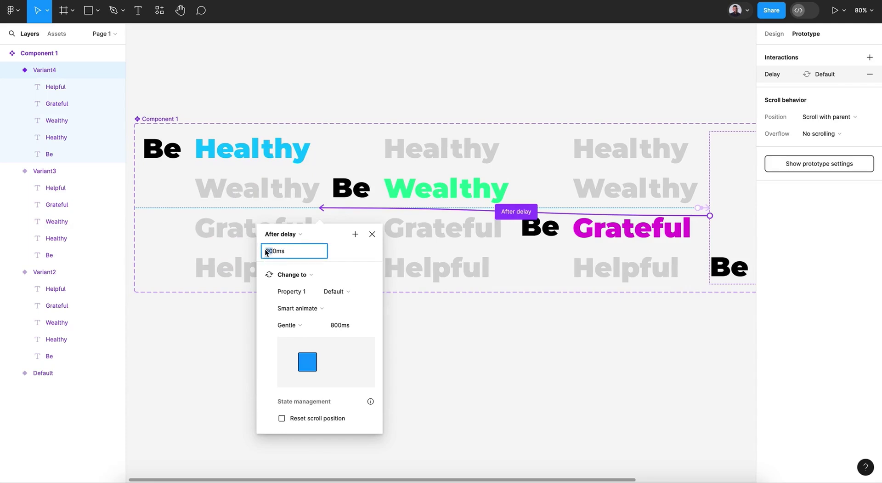
{"action": "left_click", "coordinate": [371, 235]}
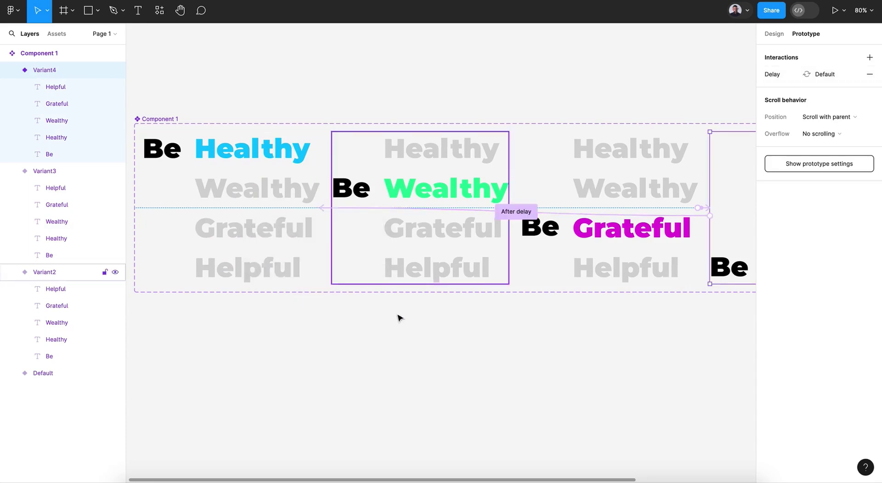
{"action": "left_click", "coordinate": [404, 350]}
{"action": "scroll", "coordinate": [404, 350], "scroll_direction": "down", "scroll_amount": 3}
Step: Draw a new 1139×841 frame, Frame 1, with the F frame tool
{"action": "scroll", "coordinate": [404, 346], "scroll_direction": "down", "scroll_amount": 2}
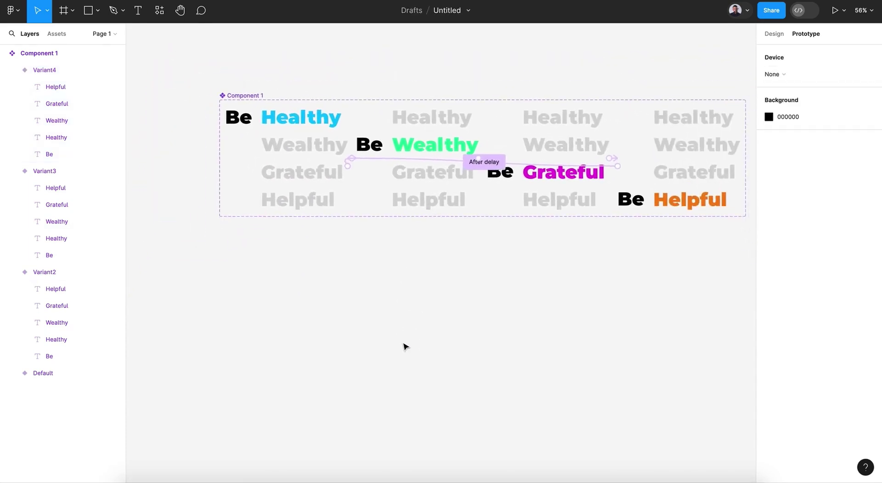
{"action": "left_click", "coordinate": [775, 35]}
{"action": "key", "text": "f"}
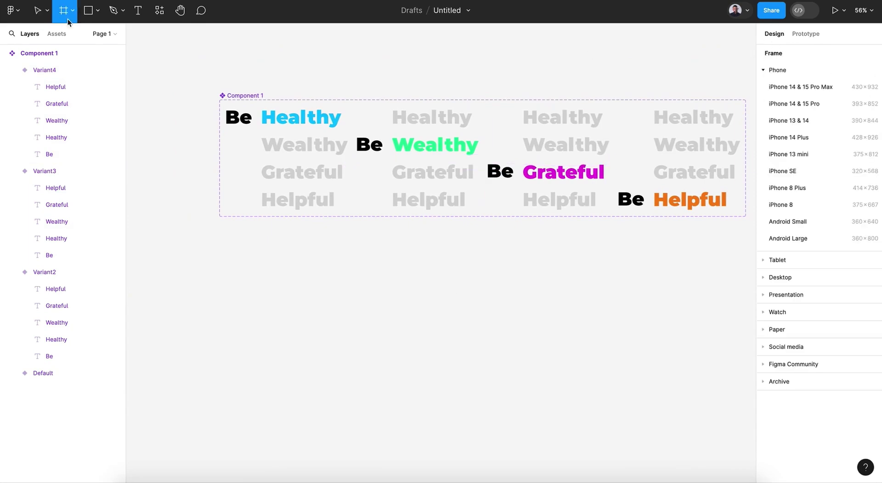
{"action": "scroll", "coordinate": [327, 304], "scroll_direction": "down", "scroll_amount": 2}
{"action": "scroll", "coordinate": [328, 305], "scroll_direction": "down", "scroll_amount": 2}
{"action": "left_click_drag", "start_coordinate": [260, 188], "coordinate": [591, 434]}
{"action": "scroll", "coordinate": [593, 437], "scroll_direction": "down", "scroll_amount": 3}
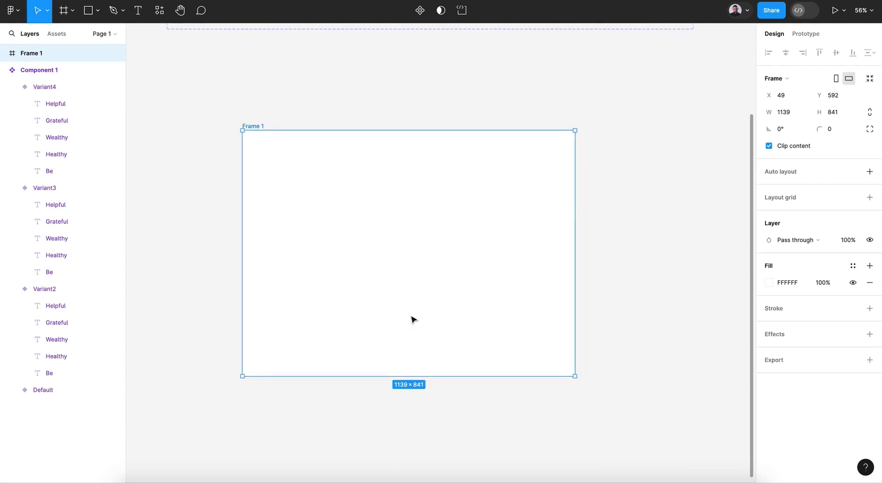
Step: Drag a Component 1 instance from Assets into Frame 1 and centre it horizontally and vertically
{"action": "left_click", "coordinate": [58, 34]}
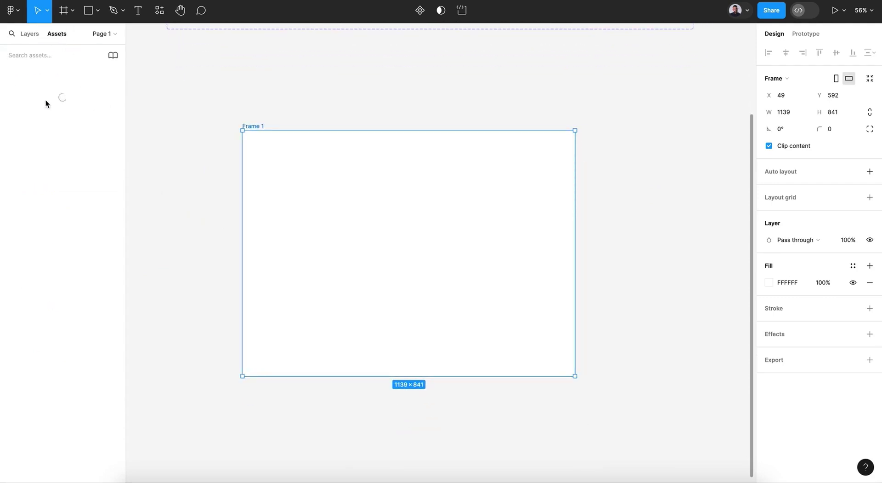
{"action": "left_click_drag", "start_coordinate": [49, 126], "coordinate": [404, 257]}
{"action": "scroll", "coordinate": [416, 229], "scroll_direction": "up", "scroll_amount": 3}
{"action": "left_click", "coordinate": [786, 52]}
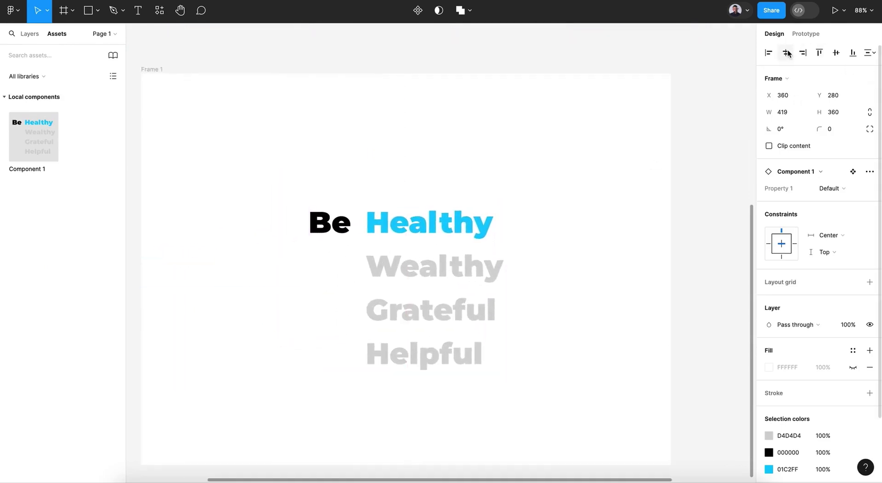
{"action": "left_click", "coordinate": [835, 52]}
{"action": "left_click", "coordinate": [167, 71]}
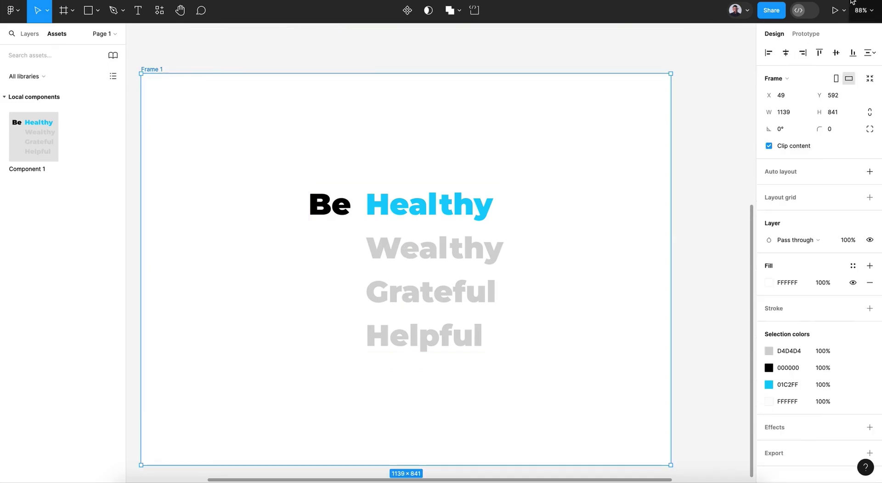